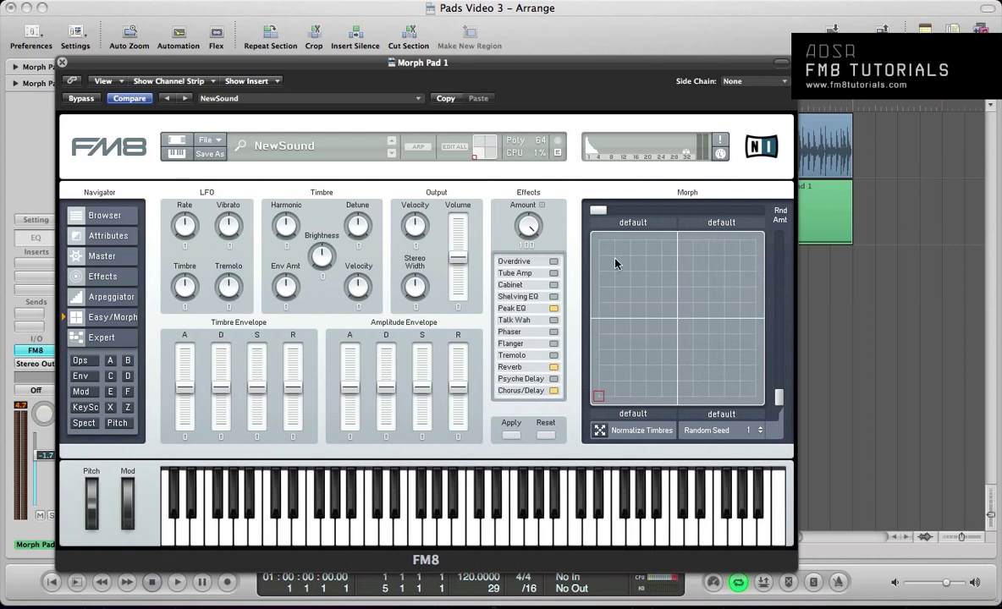
# - Look over the operator envelopes, the Easy/Morph page and the operator settings with the FM matrix
pyautogui.click(84, 362)
pyautogui.click(81, 376)
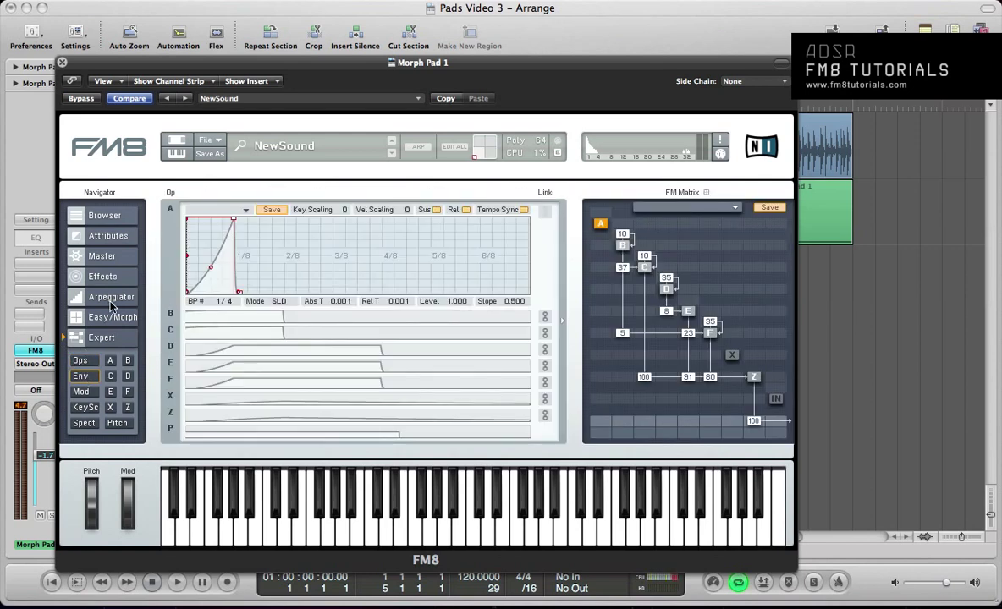
pyautogui.click(110, 300)
pyautogui.click(108, 316)
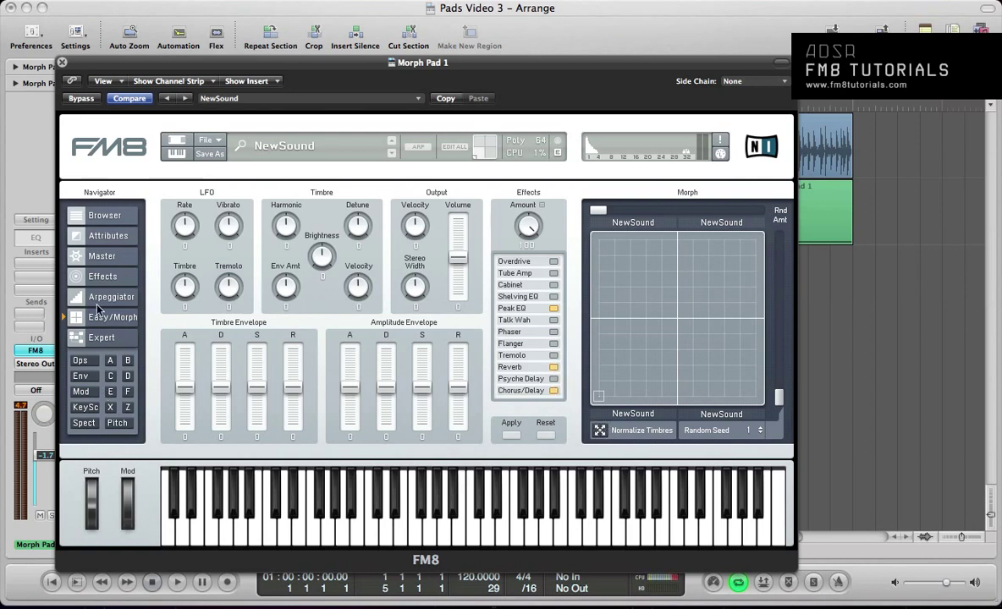
pyautogui.click(85, 337)
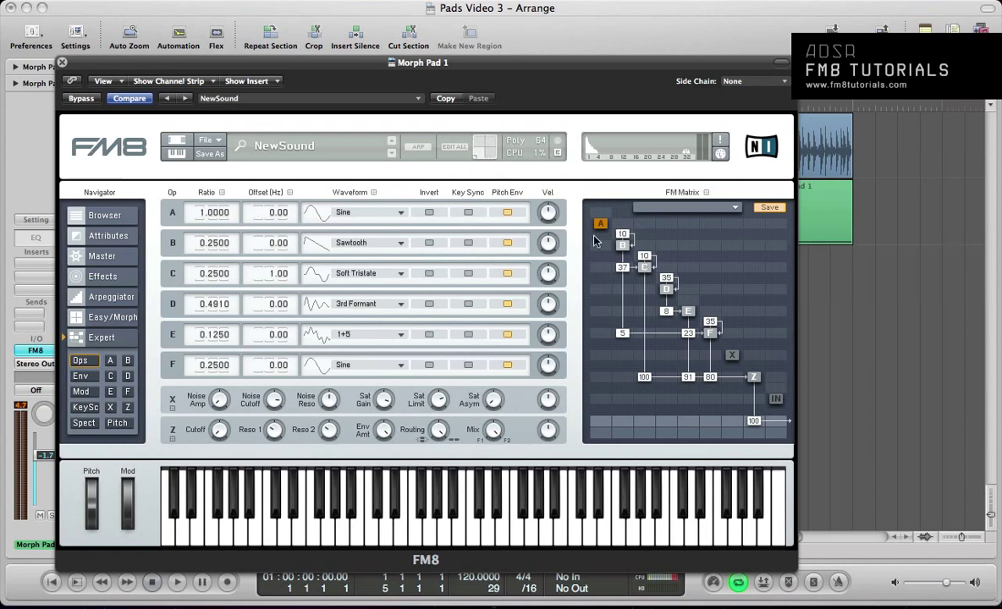
# - Name the lower-left morph timbre "Morph Pad" and move the morph point to the lower-right corner of the morph square
pyautogui.click(76, 315)
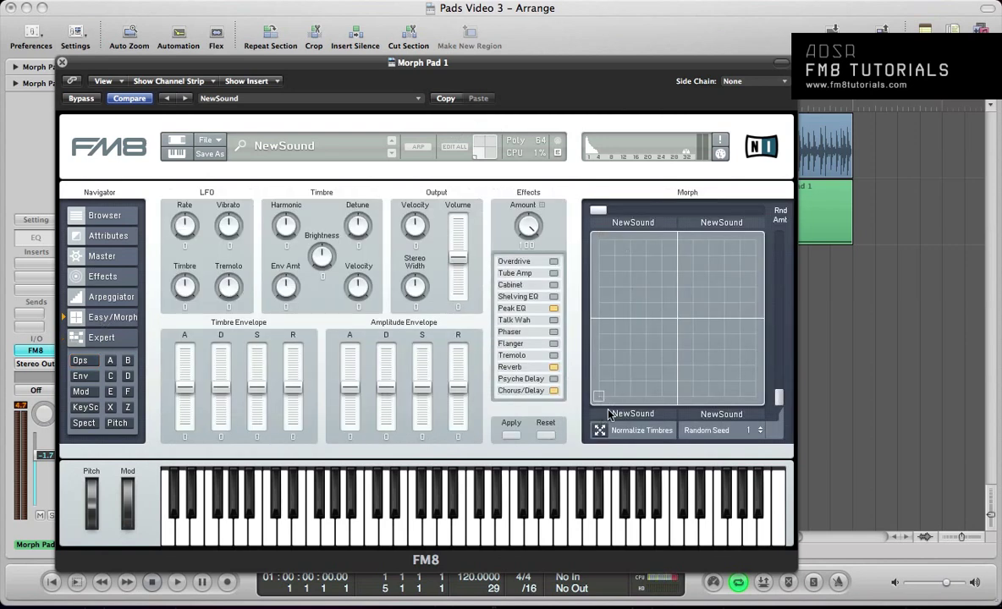
pyautogui.write('Morph')
pyautogui.press('Return')
pyautogui.write('Pad')
pyautogui.press('Return')
pyautogui.moveTo(597, 399); pyautogui.dragTo(775, 440)
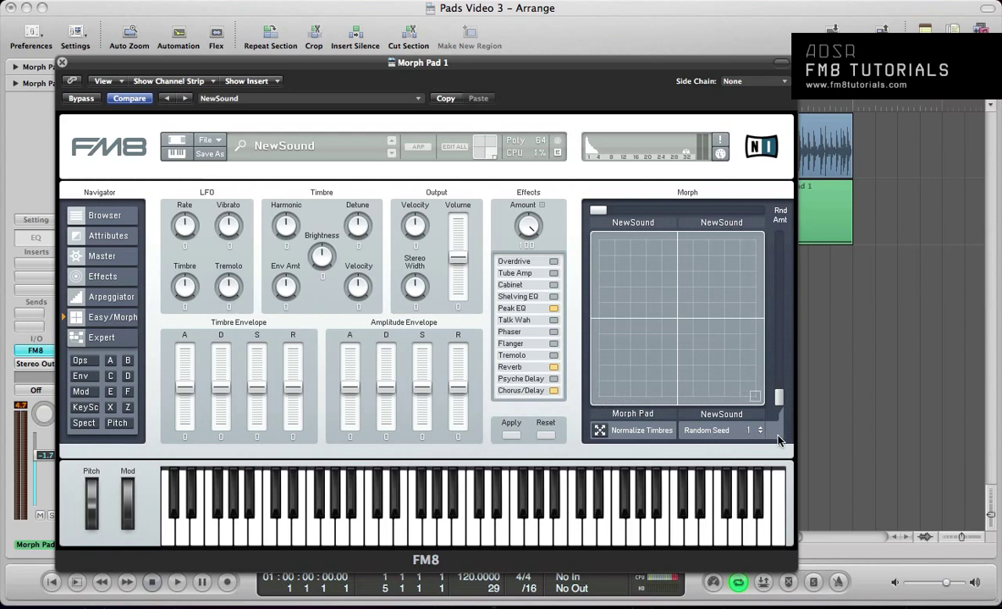
# - Set operator F's ratio to 0.4987 in the Expert operator settings and audition the sound
pyautogui.click(86, 337)
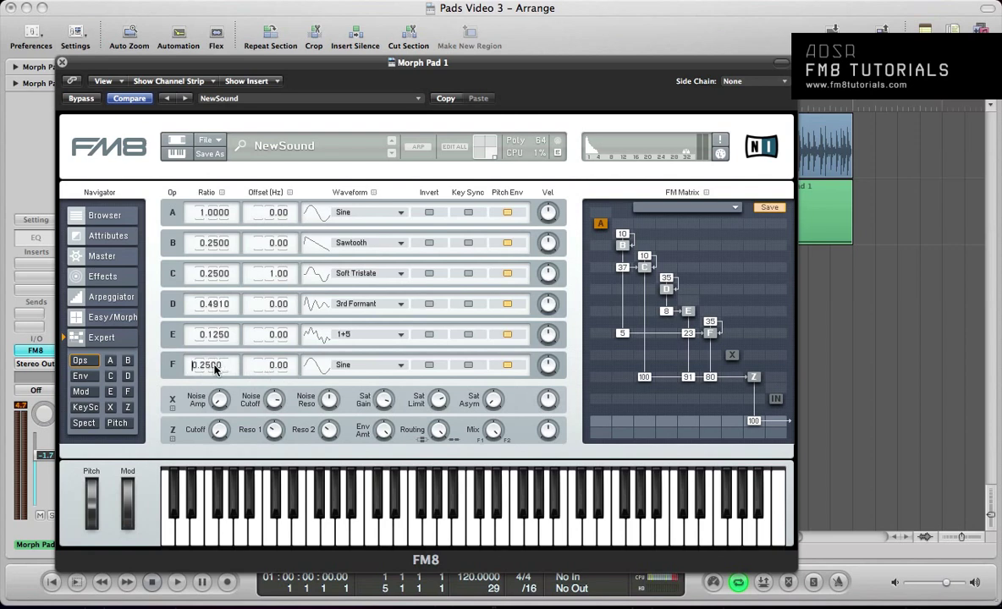
pyautogui.press('BackSpace')
pyautogui.write('.4987')
pyautogui.press('Return')
pyautogui.press('space')
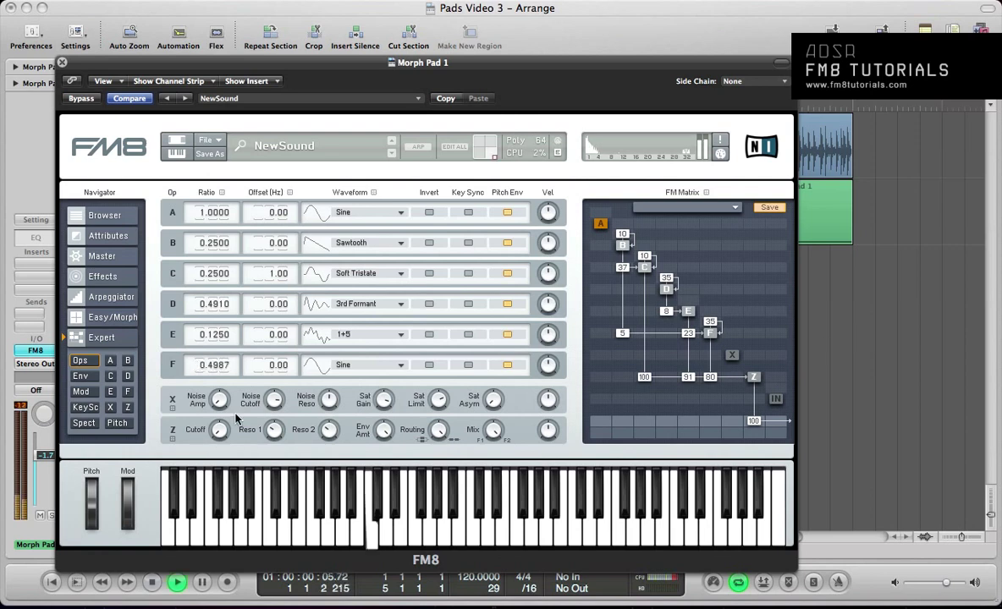
pyautogui.press('space')
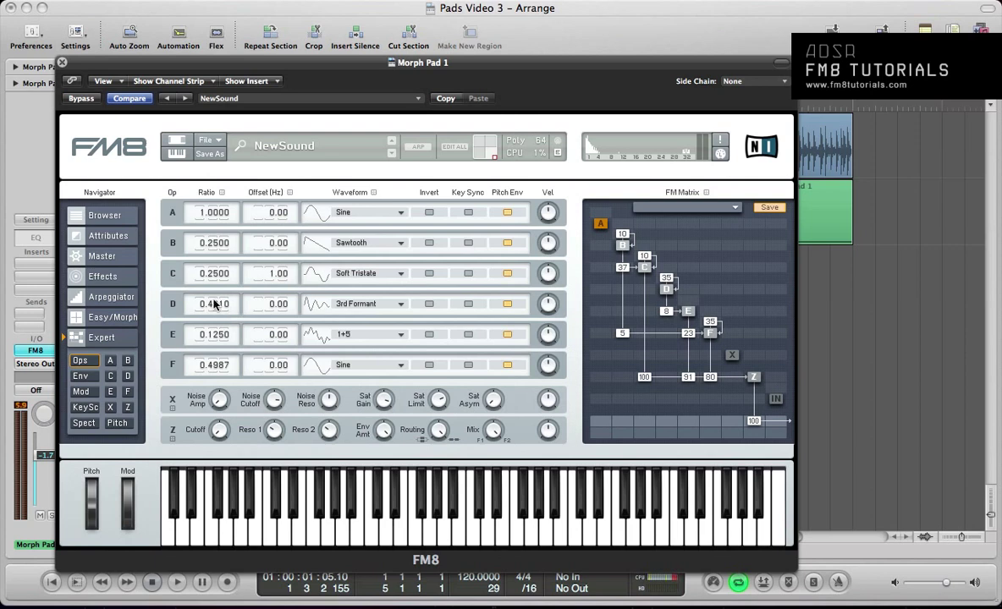
# - Set operator C's ratio to 0.6 and operator B's ratio to 0.2994, and audition the result
pyautogui.write('.6')
pyautogui.press('Return')
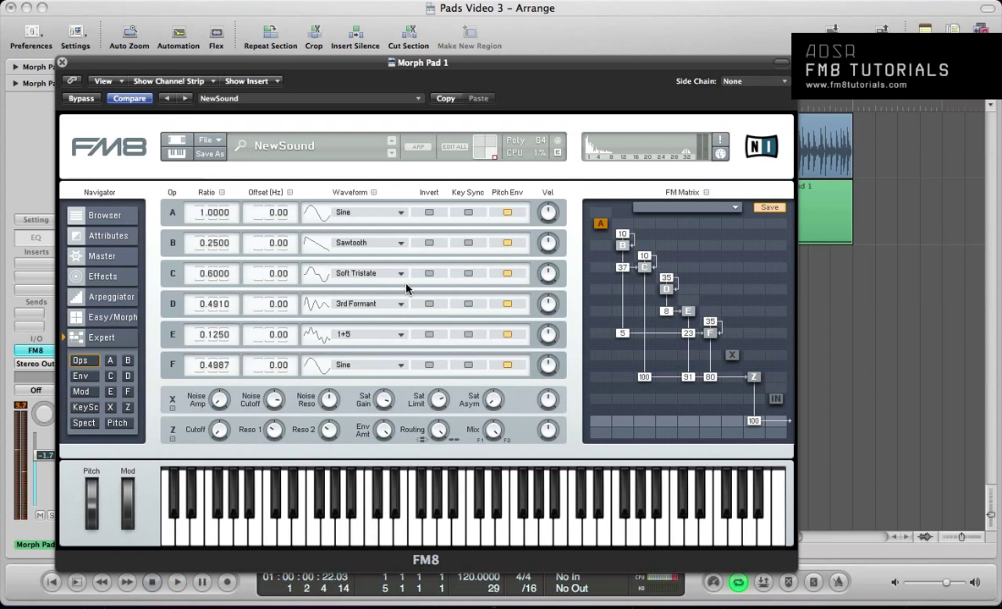
pyautogui.doubleClick(211, 245)
pyautogui.write('2994')
pyautogui.press('Return')
pyautogui.press('space')
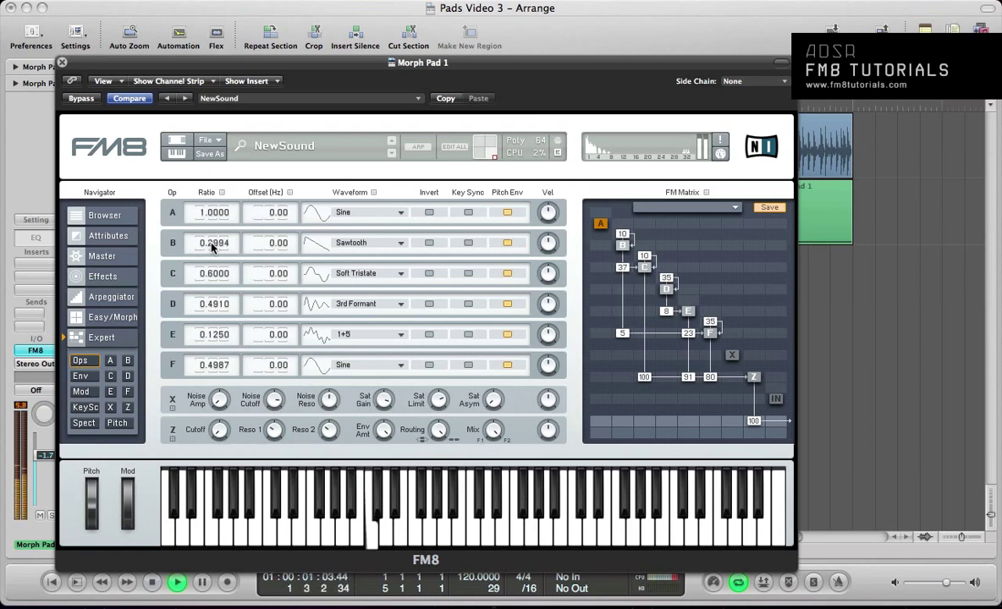
pyautogui.press('space')
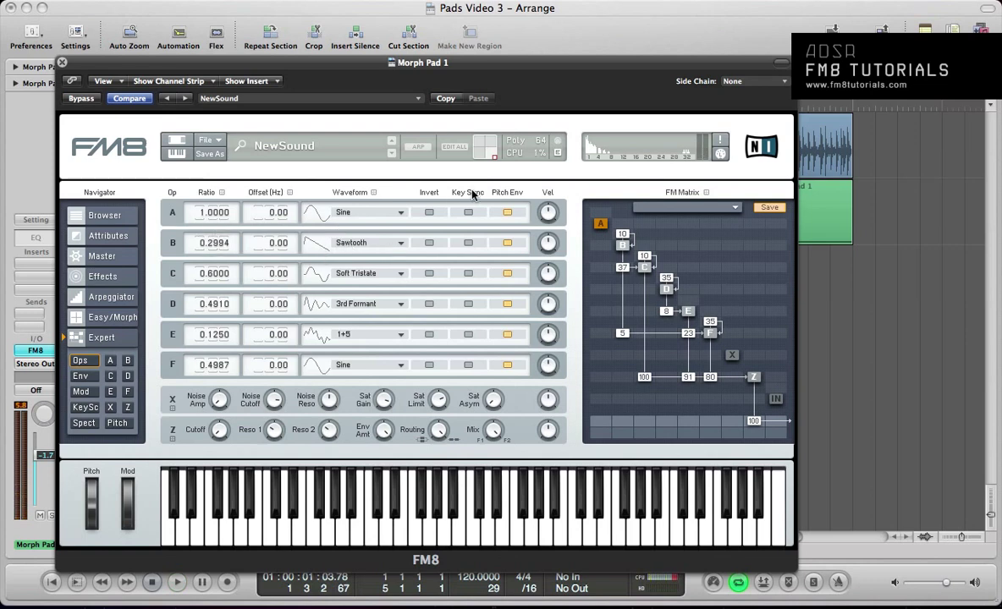
# - Set operator A's waveform to Sawtooth
pyautogui.click(342, 211)
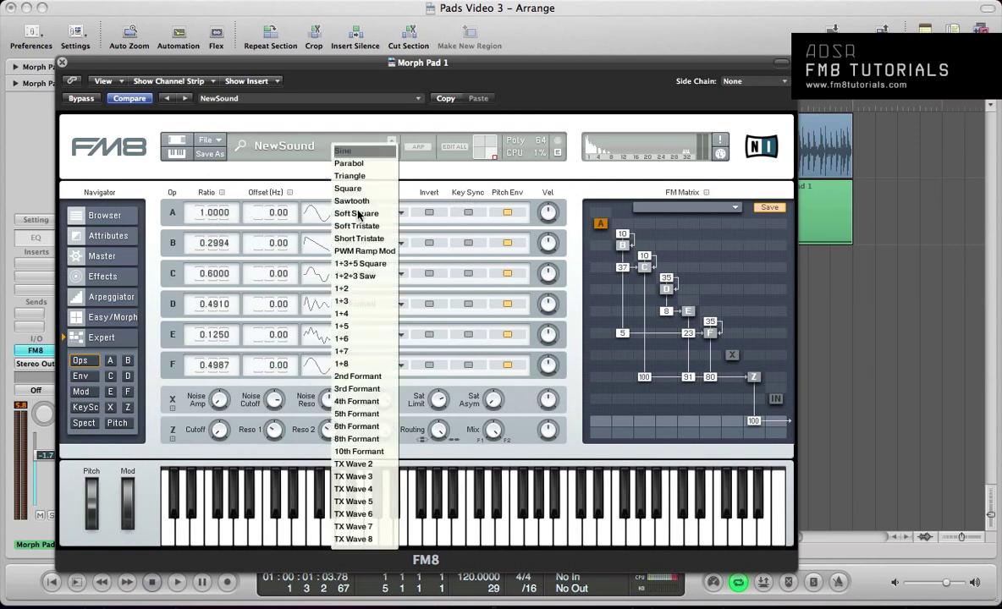
pyautogui.click(350, 203)
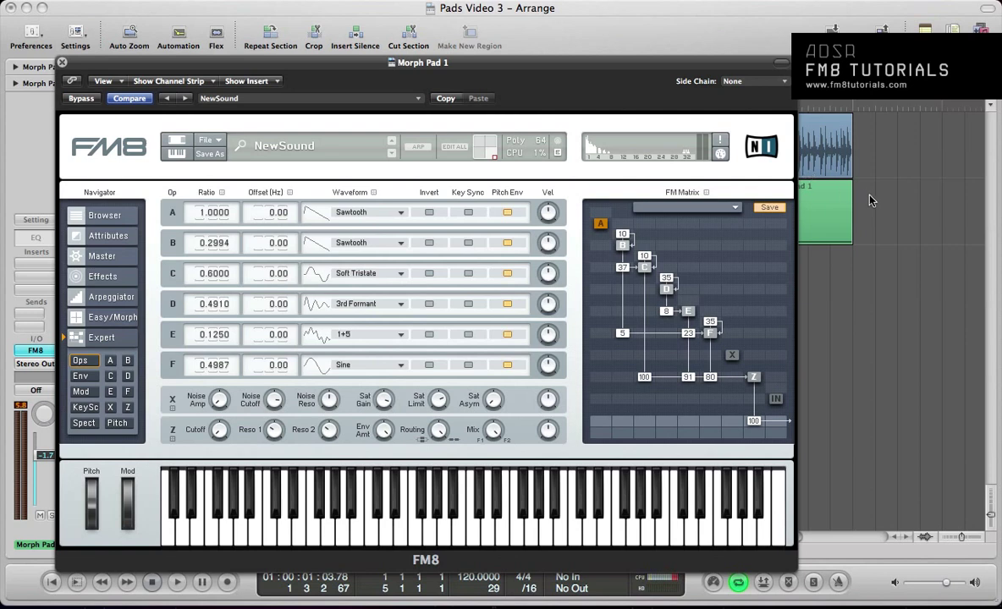
# - Remove the E-to-F, E-to-Z, F-to-Z and Z-to-output routings in the FM matrix and send operator F to the output at 76
pyautogui.moveTo(690, 335); pyautogui.dragTo(691, 380)
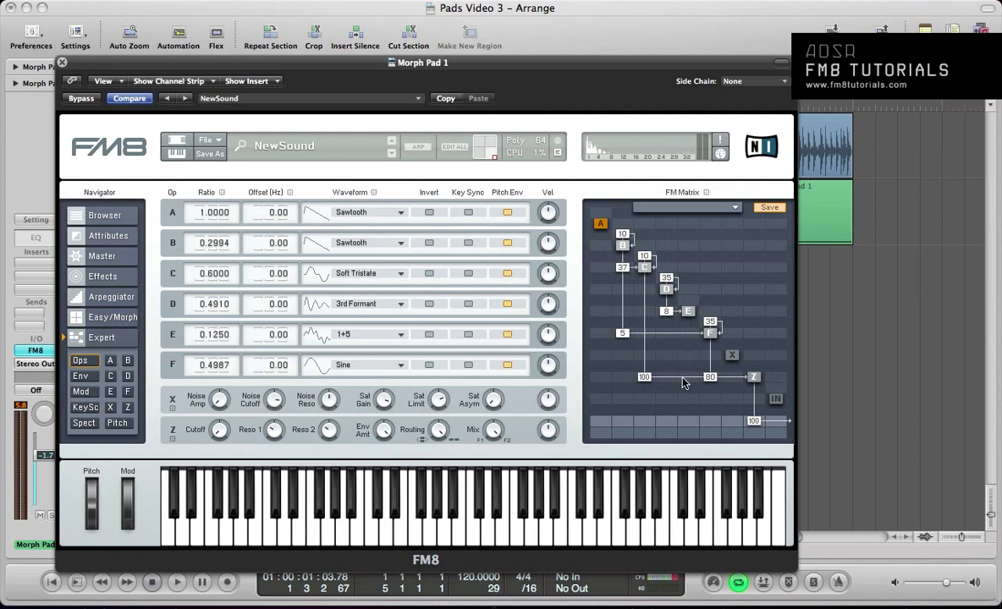
pyautogui.moveTo(751, 418); pyautogui.dragTo(751, 377)
pyautogui.doubleClick(712, 378)
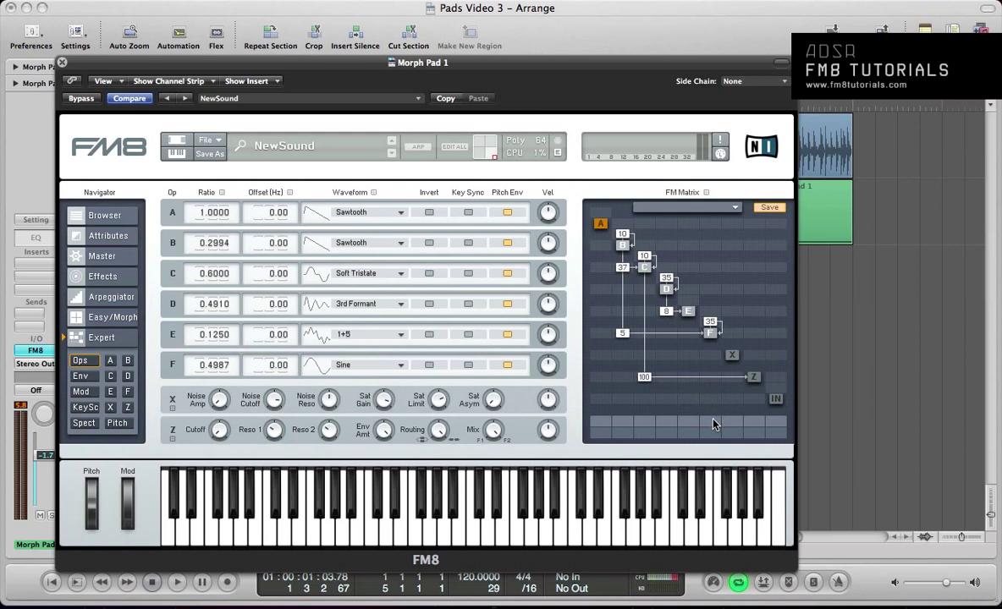
pyautogui.moveTo(713, 425); pyautogui.dragTo(721, 370)
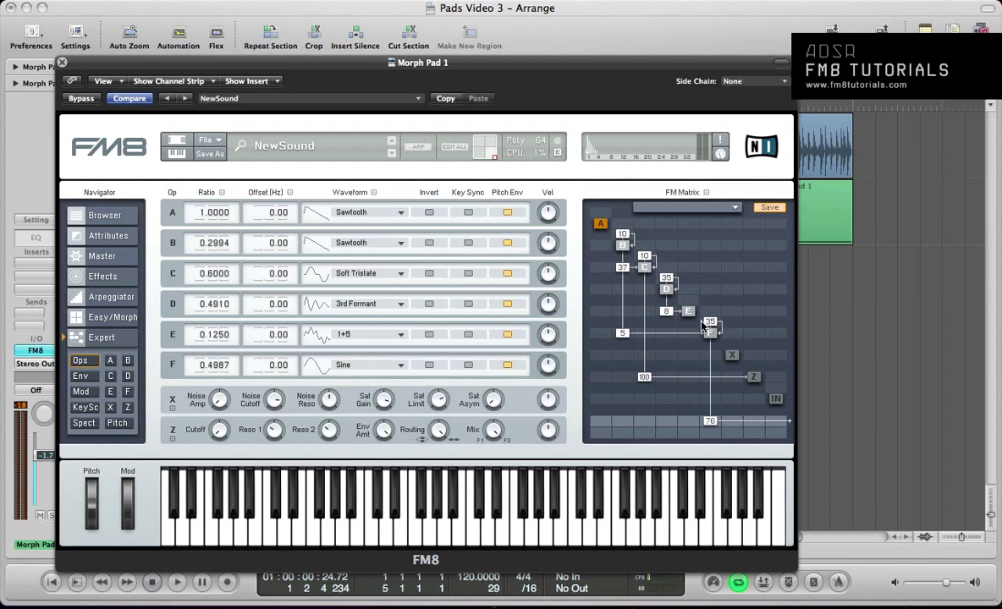
# - Remove the B-to-F, C-to-Z and D-to-E routings in the FM matrix and send operator A to the output at 78
pyautogui.moveTo(621, 338); pyautogui.dragTo(622, 334)
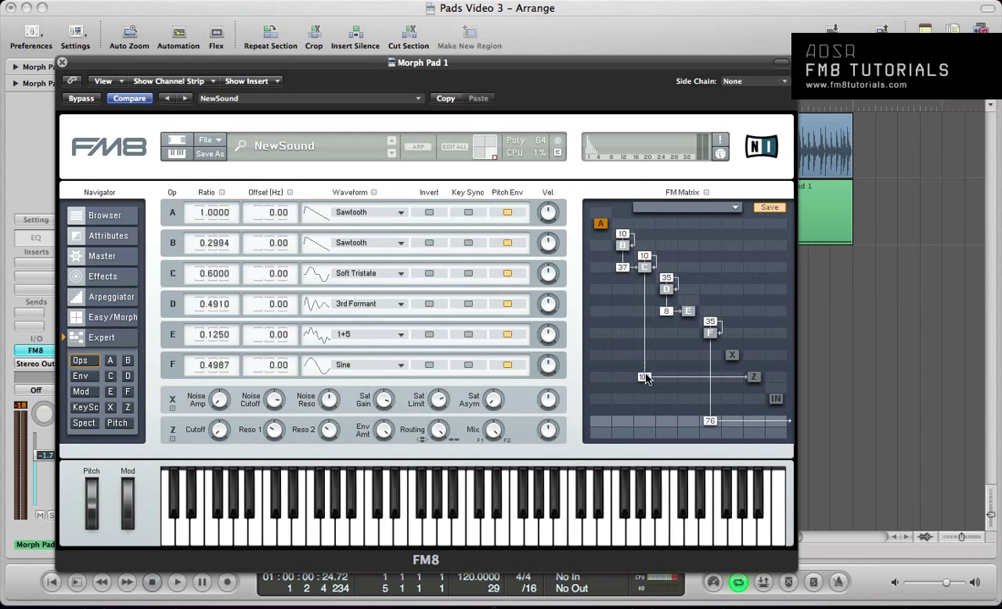
pyautogui.moveTo(644, 377); pyautogui.dragTo(645, 379)
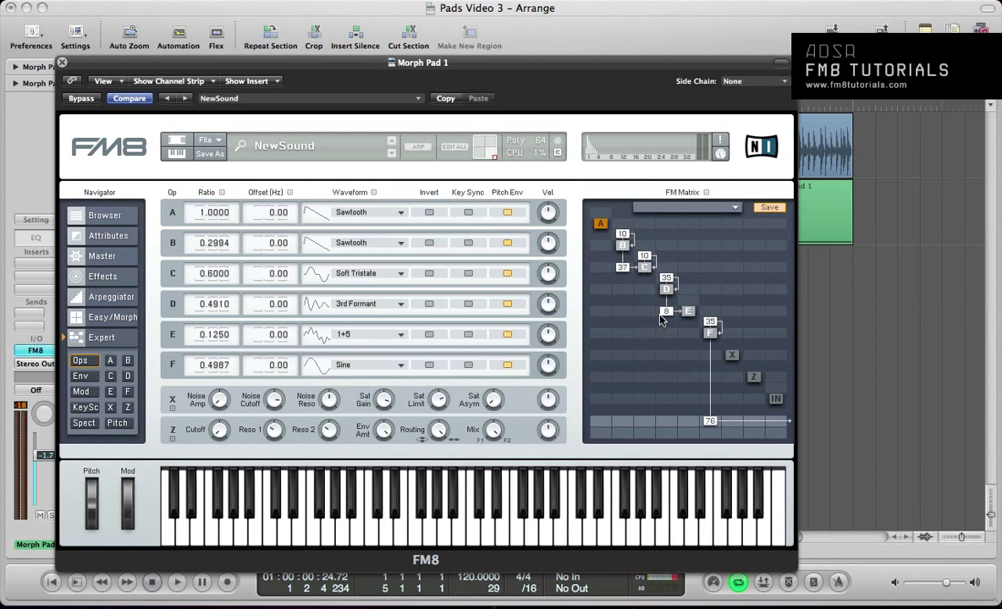
pyautogui.moveTo(665, 312); pyautogui.dragTo(665, 318)
pyautogui.moveTo(601, 429); pyautogui.dragTo(616, 373)
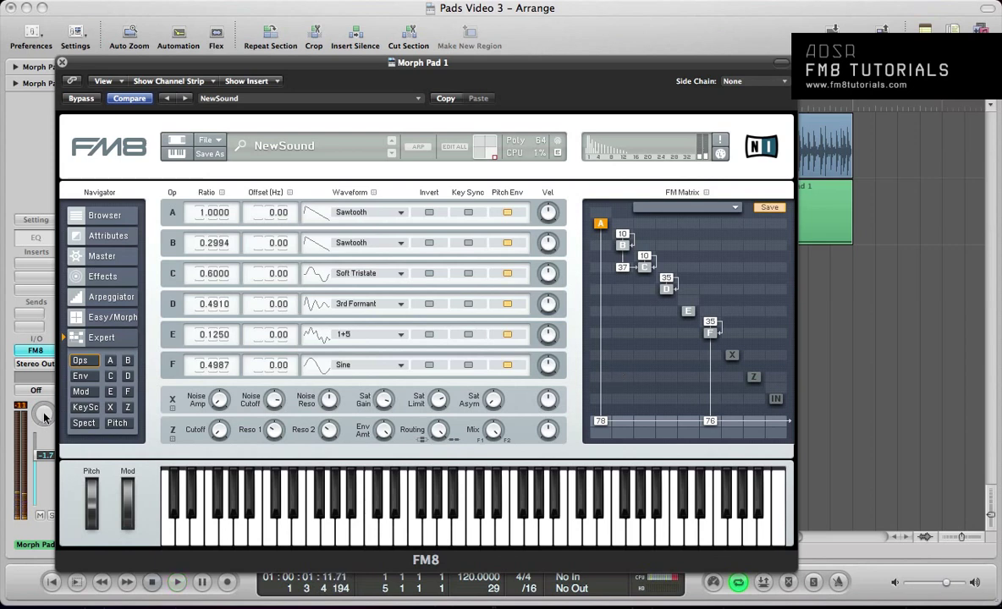
# - Examine the attack of operator A's envelope up close and audition the sound
pyautogui.click(80, 375)
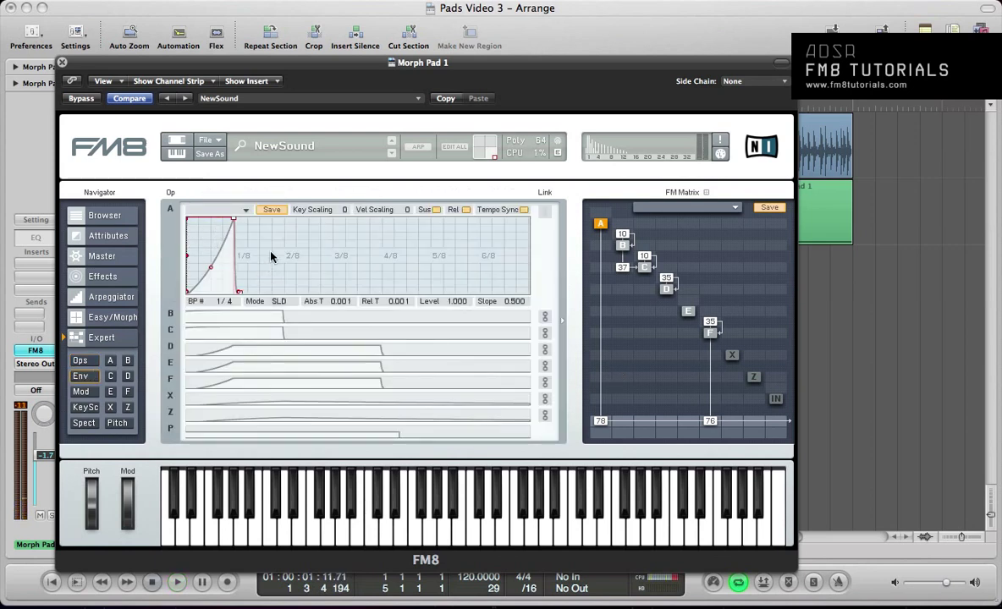
pyautogui.moveTo(250, 237); pyautogui.dragTo(383, 163)
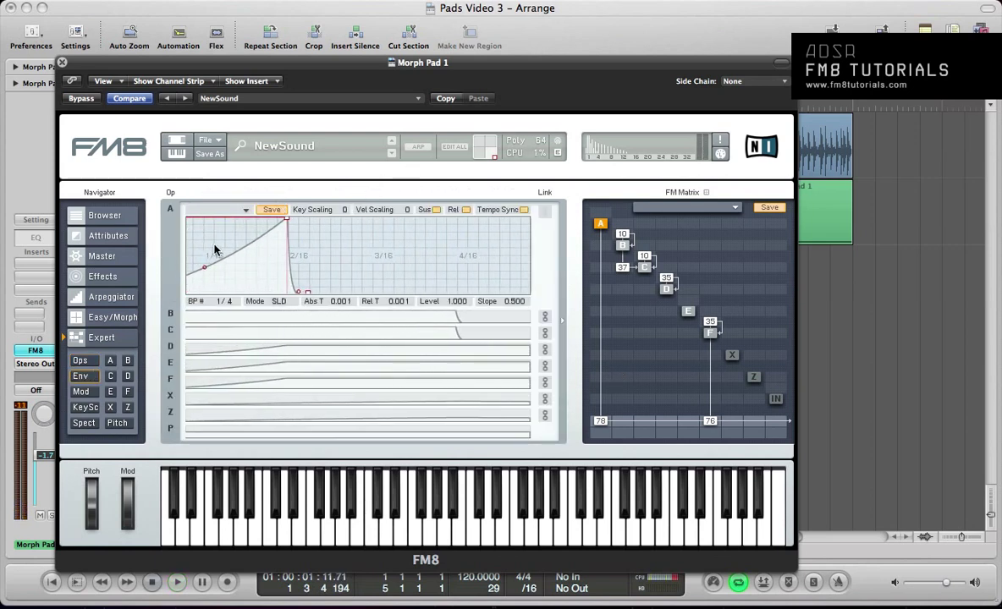
pyautogui.moveTo(204, 264); pyautogui.dragTo(229, 257)
pyautogui.press('space')
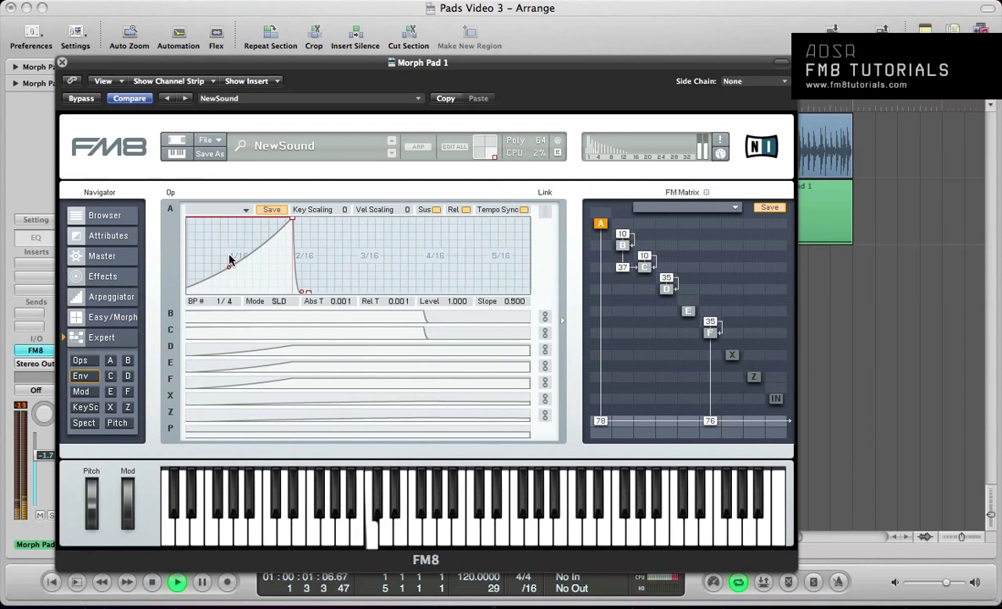
pyautogui.press('space')
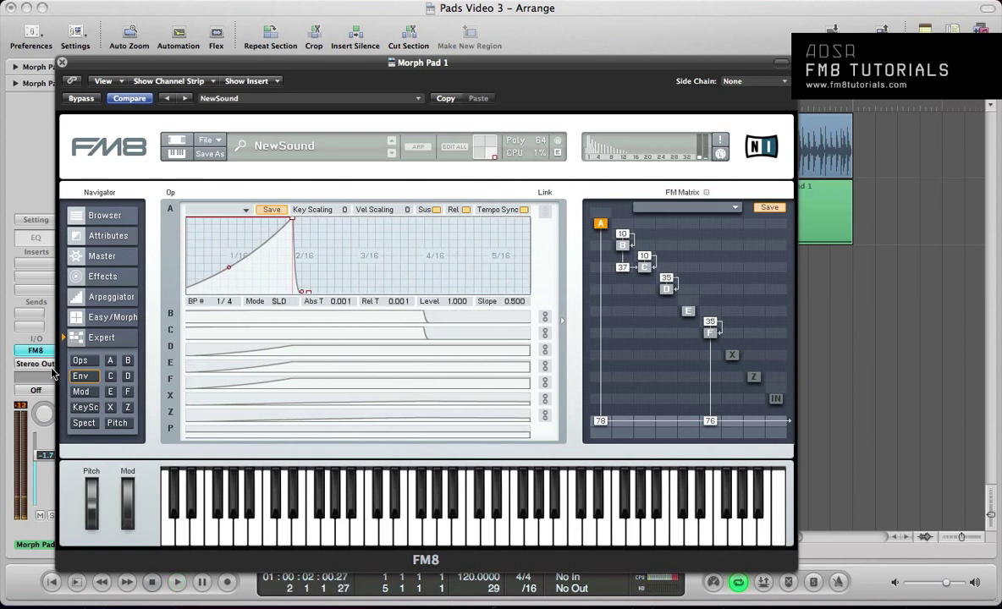
# - Modulate operator D with A at 10 and operator A with D at 14 in the FM matrix, and audition the sound
pyautogui.click(71, 337)
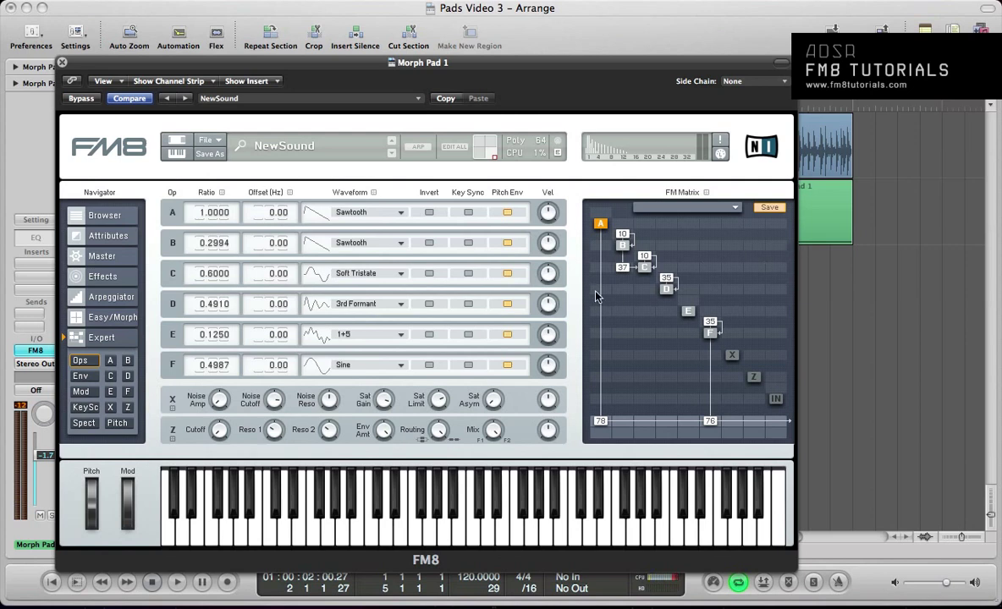
pyautogui.moveTo(596, 291); pyautogui.dragTo(612, 285)
pyautogui.moveTo(671, 227); pyautogui.dragTo(673, 218)
pyautogui.press('space')
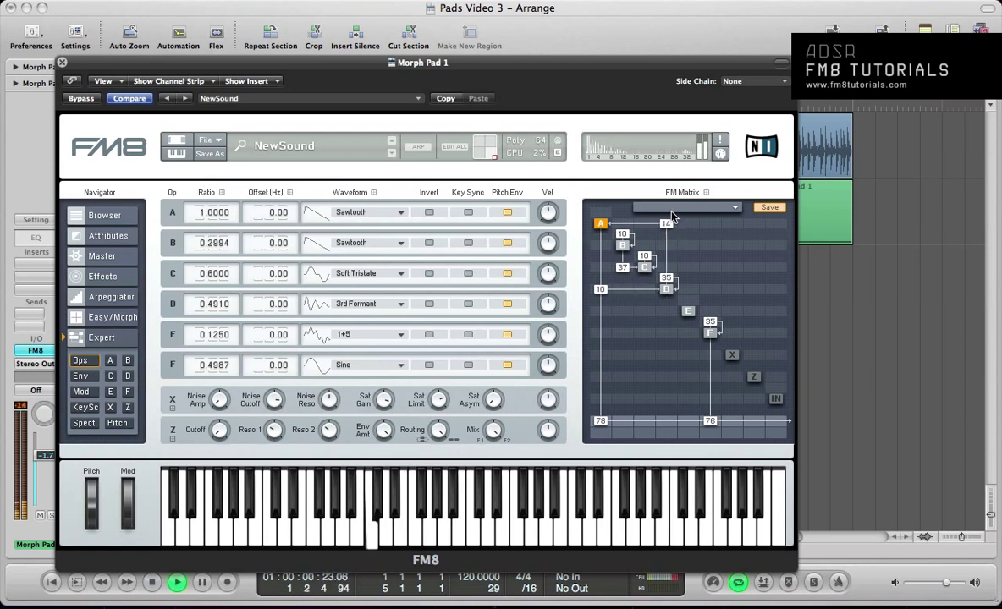
pyautogui.press('space')
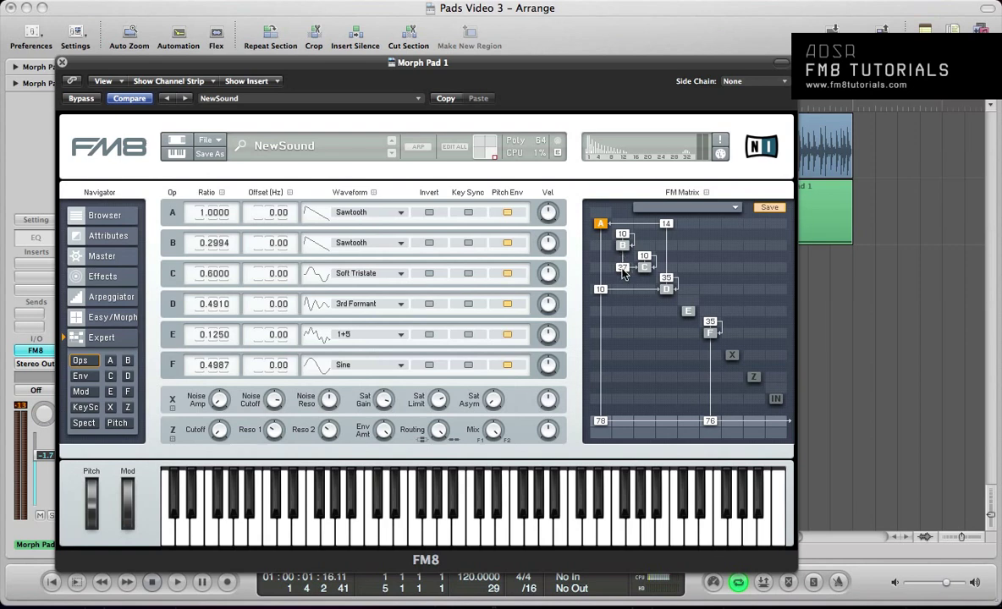
# - Reduce the B-to-C modulation to 10, add C-to-A modulation at 7, and audition the sound
pyautogui.moveTo(622, 271); pyautogui.dragTo(627, 293)
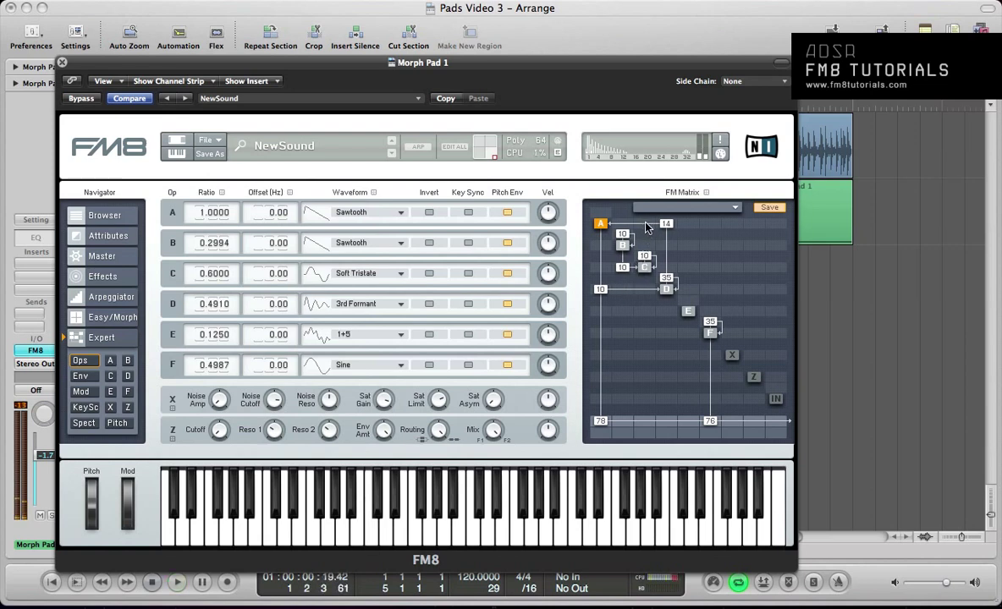
pyautogui.moveTo(645, 227); pyautogui.dragTo(650, 234)
pyautogui.press('space')
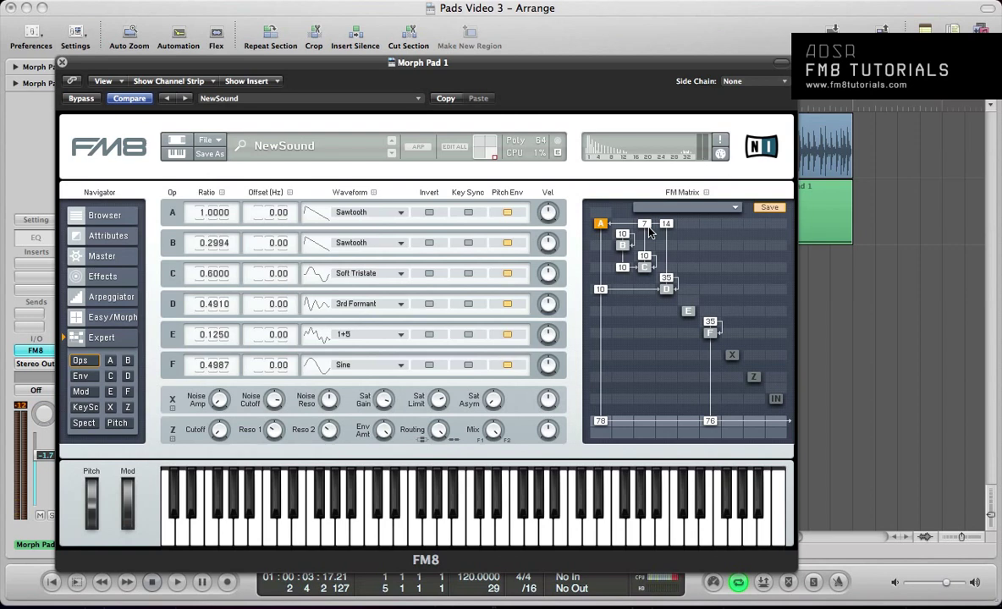
pyautogui.press('space')
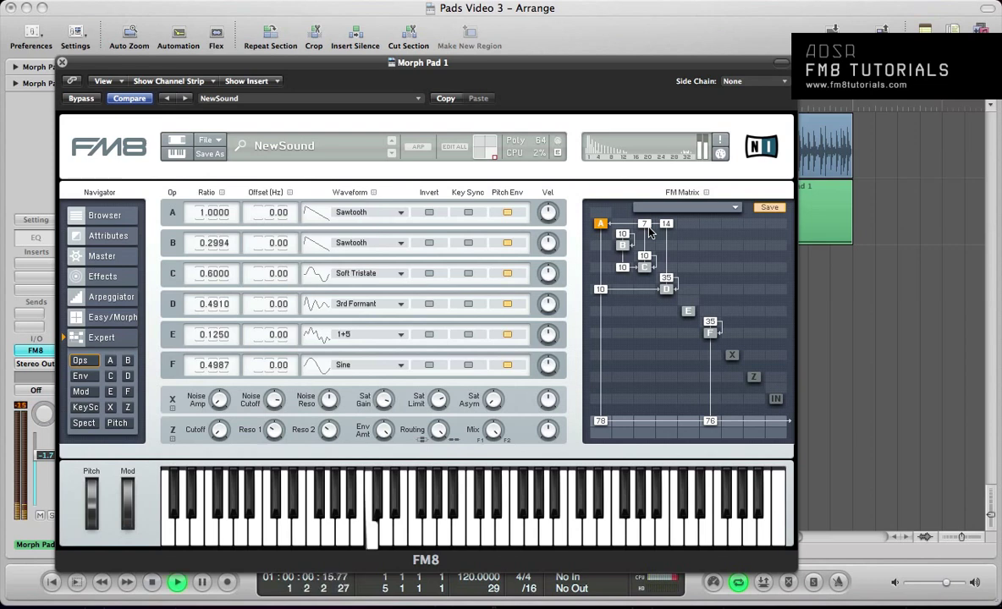
pyautogui.press('space')
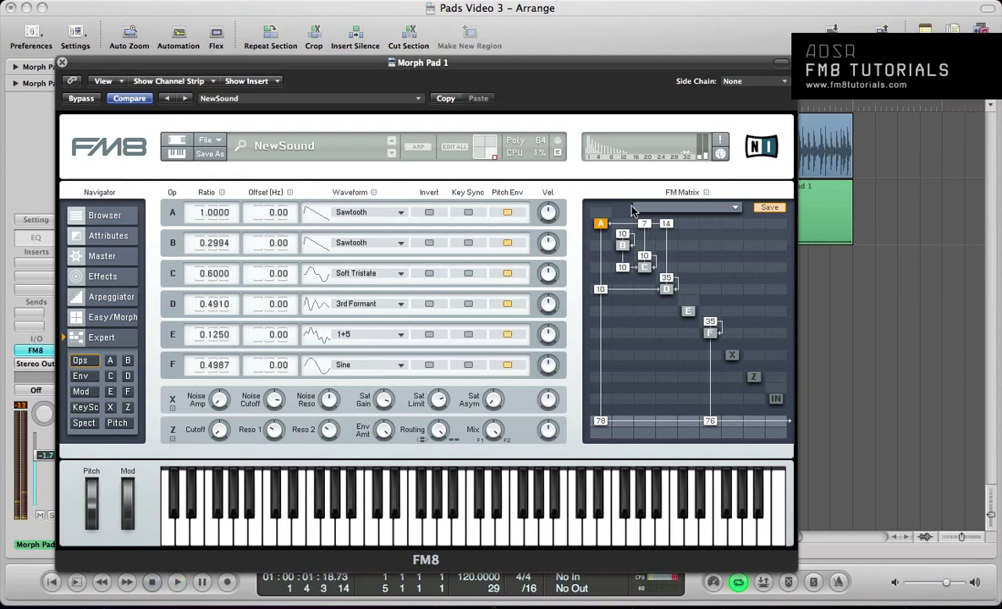
# - Audition the morph by moving the morph point to the lower-left timbre and back to the lower-right one during playback
pyautogui.press('space')
pyautogui.moveTo(496, 162)
pyautogui.mouseDown()
pyautogui.moveTo(476, 162)
pyautogui.moveTo(522, 166)
pyautogui.moveTo(396, 153)
pyautogui.mouseUp()
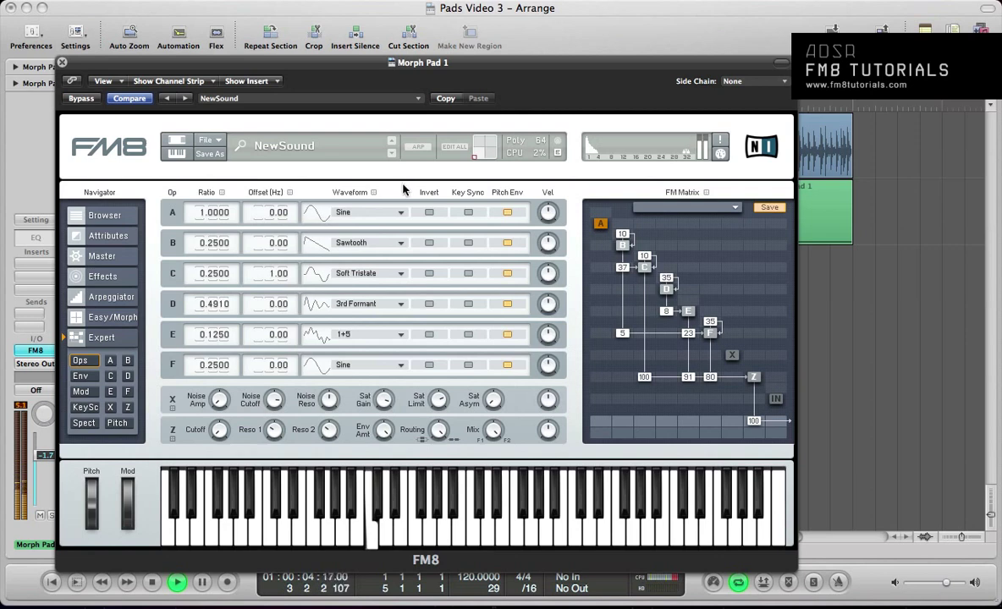
pyautogui.moveTo(476, 158); pyautogui.dragTo(542, 178)
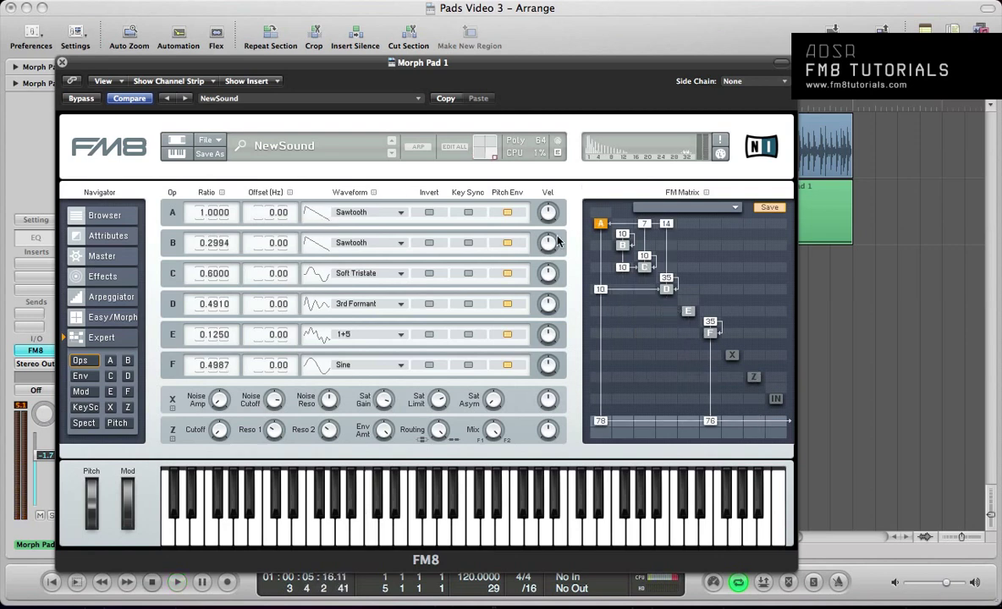
# - Reduce the overall effects amount to 16 for the lower-right morph timbre and audition the sound
pyautogui.click(556, 208)
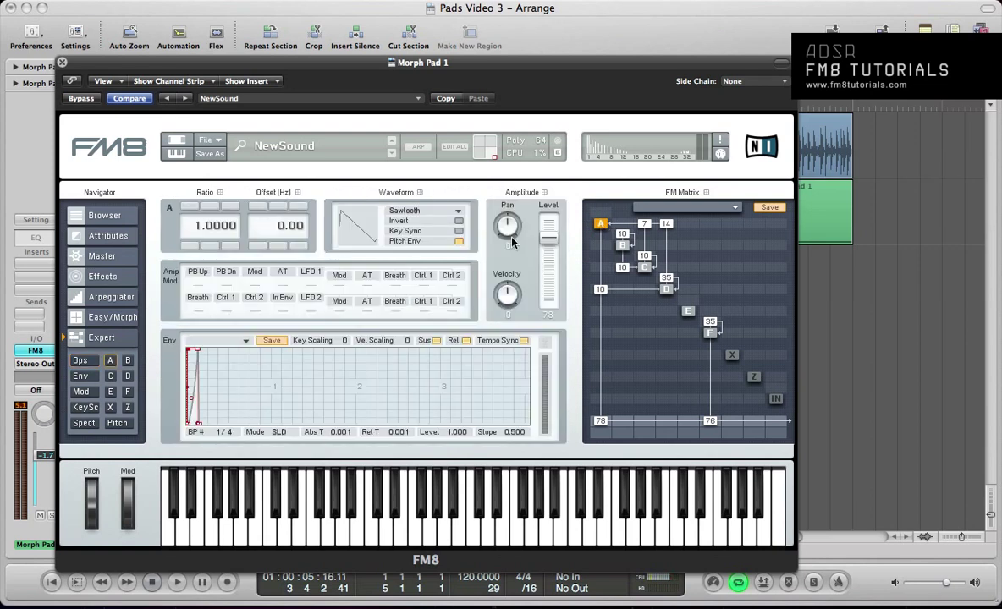
pyautogui.click(100, 277)
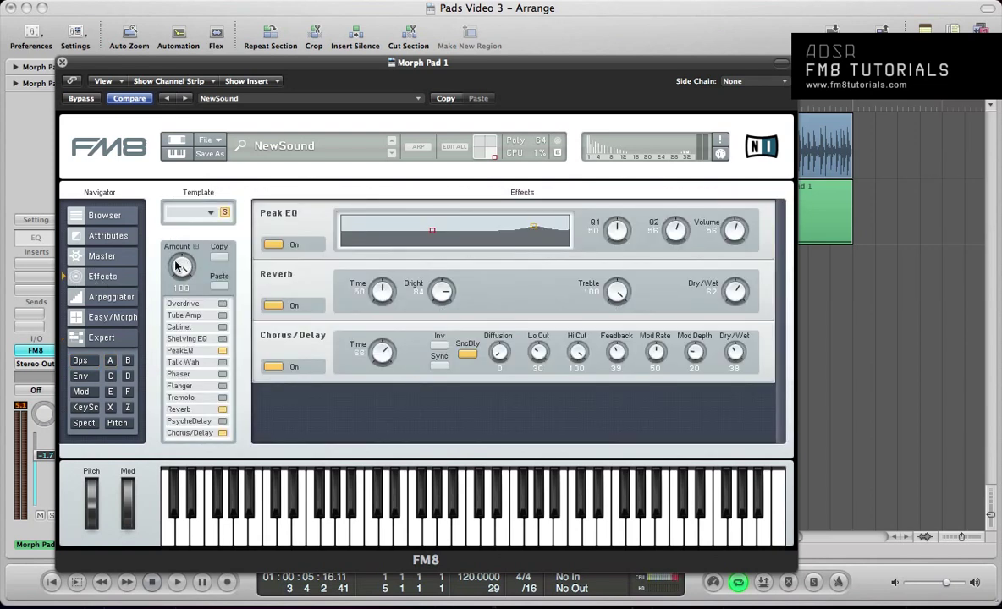
pyautogui.moveTo(176, 266); pyautogui.dragTo(192, 347)
pyautogui.press('space')
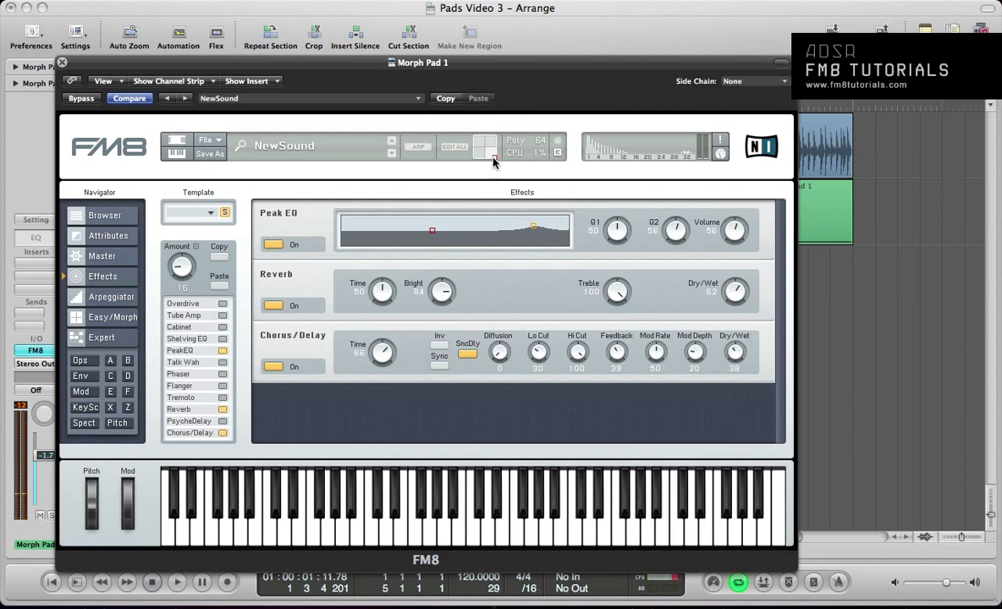
# - Audition the morph back to the lower-right timbre during playback, and name that timbre "Looping Op's" in the morph square
pyautogui.moveTo(494, 161)
pyautogui.mouseDown()
pyautogui.moveTo(458, 167)
pyautogui.moveTo(530, 175)
pyautogui.mouseUp()
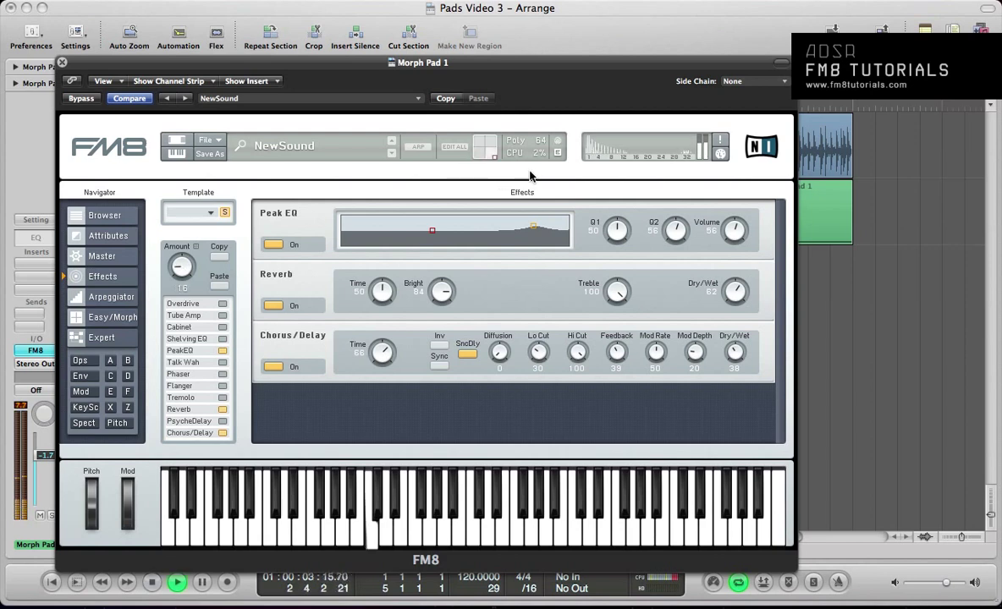
pyautogui.click(102, 316)
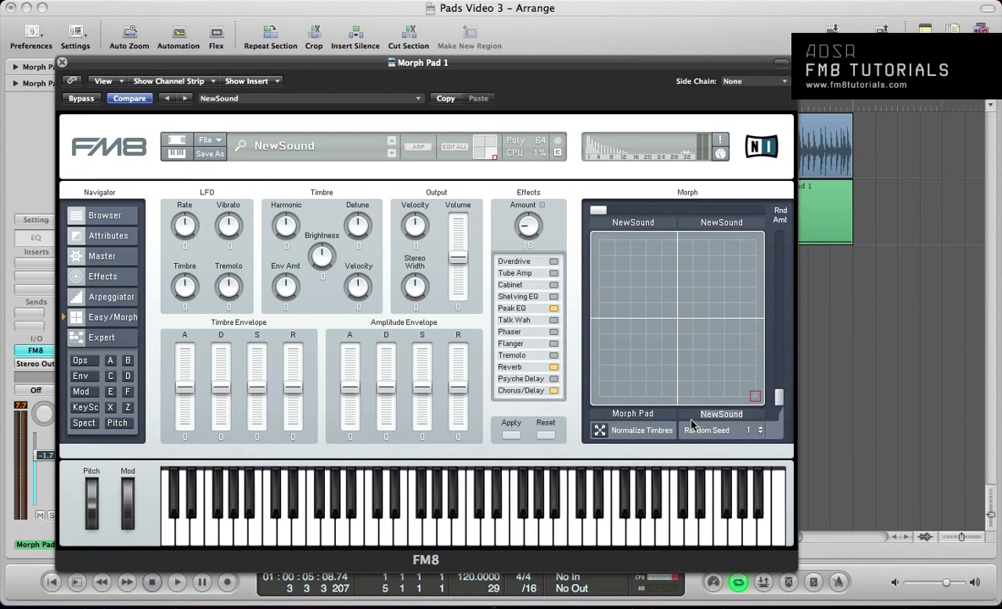
pyautogui.write("Looping Op's")
pyautogui.press('Return')
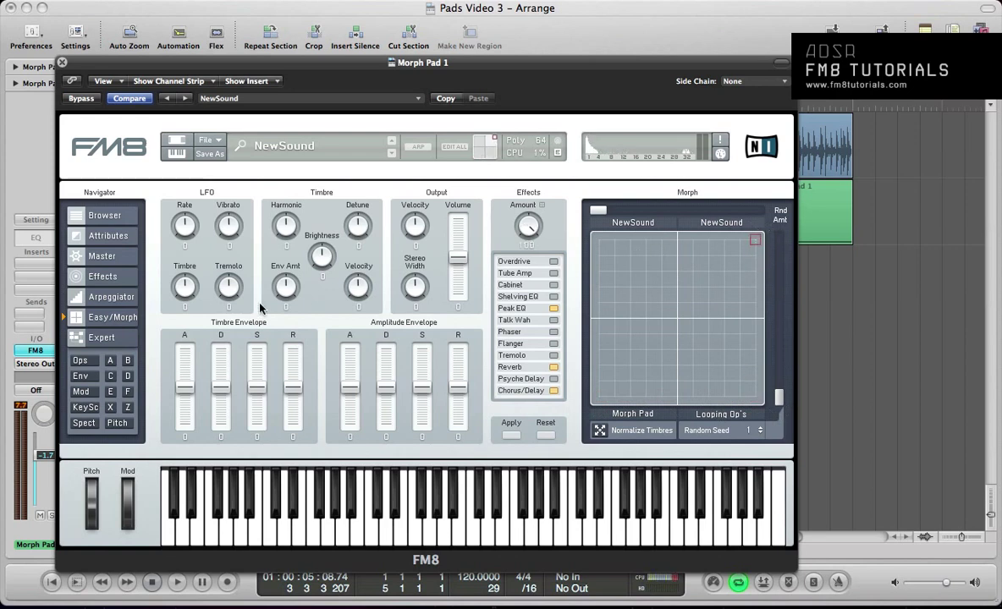
# - For the upper-right morph timbre, remove the FM matrix connections involving operators E, F and Z
pyautogui.click(79, 361)
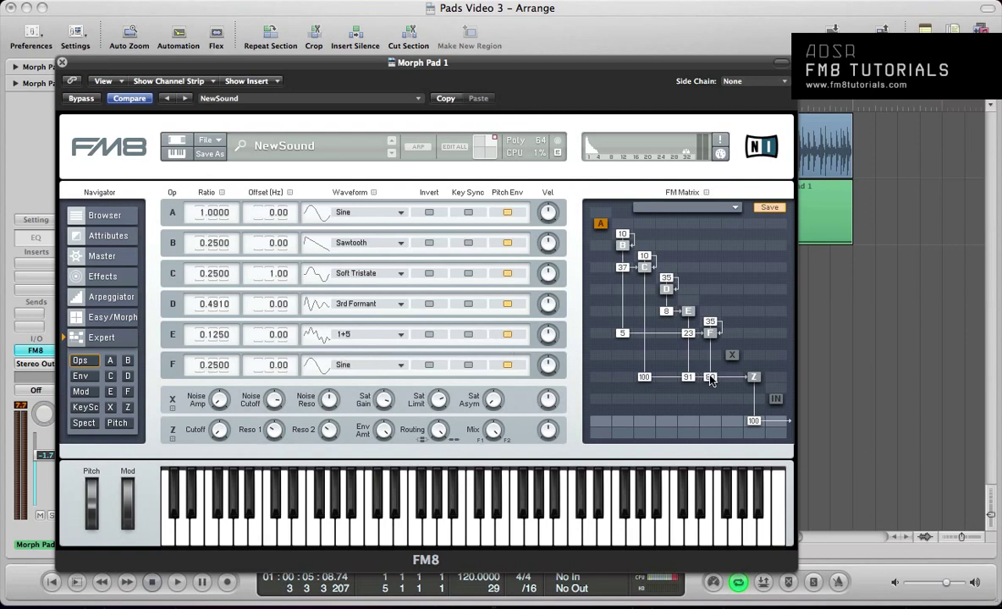
pyautogui.moveTo(710, 377); pyautogui.dragTo(711, 378)
pyautogui.moveTo(710, 335); pyautogui.dragTo(711, 331)
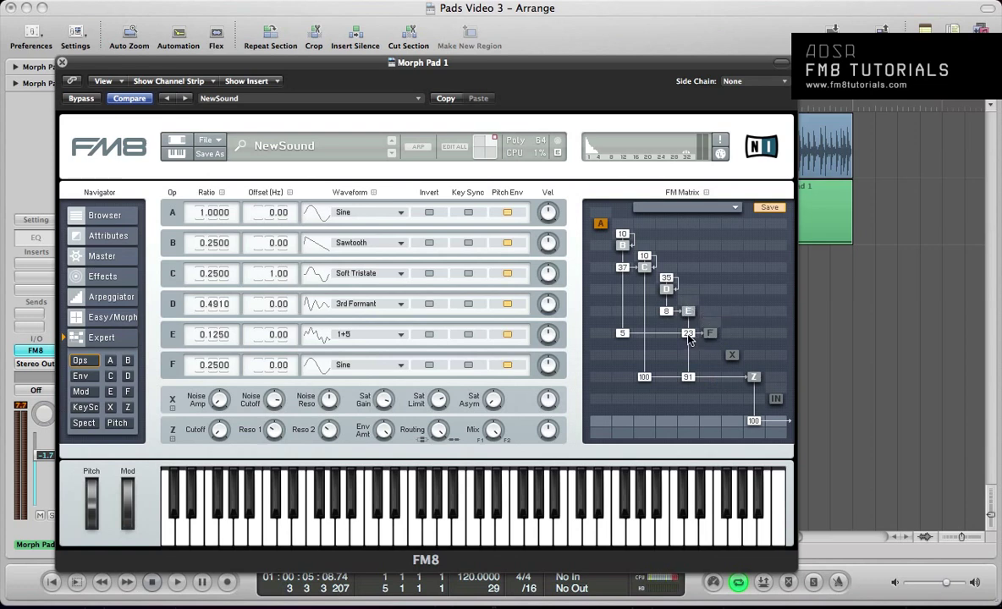
pyautogui.moveTo(620, 333); pyautogui.dragTo(618, 336)
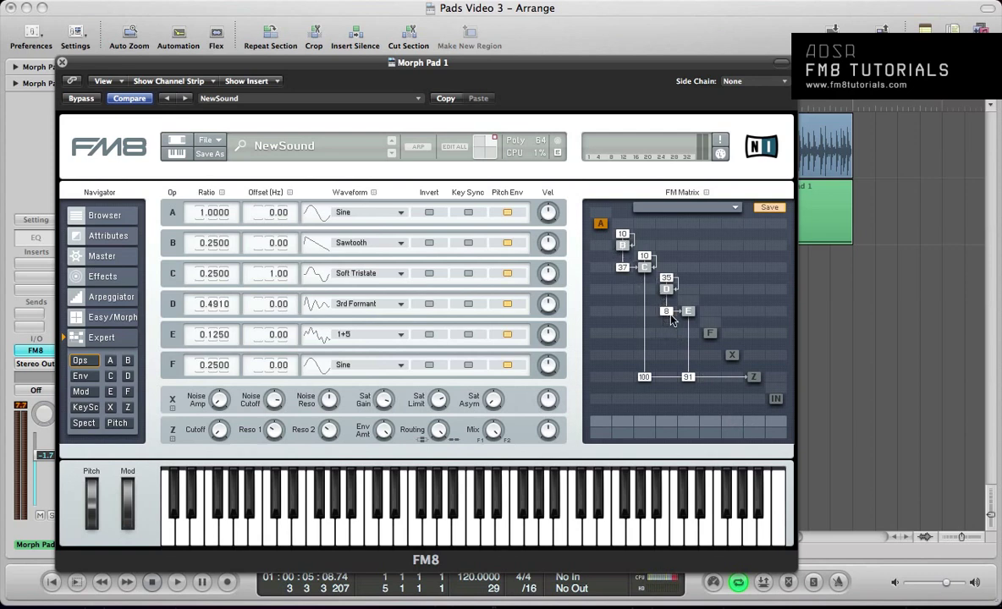
pyautogui.moveTo(690, 378); pyautogui.dragTo(690, 398)
pyautogui.moveTo(645, 379); pyautogui.dragTo(645, 414)
# - Remove the B-to-C modulation, send B at 52, C at 97, D at 46 and X at 51 to the output, and audition the sound
pyautogui.moveTo(622, 277); pyautogui.dragTo(630, 391)
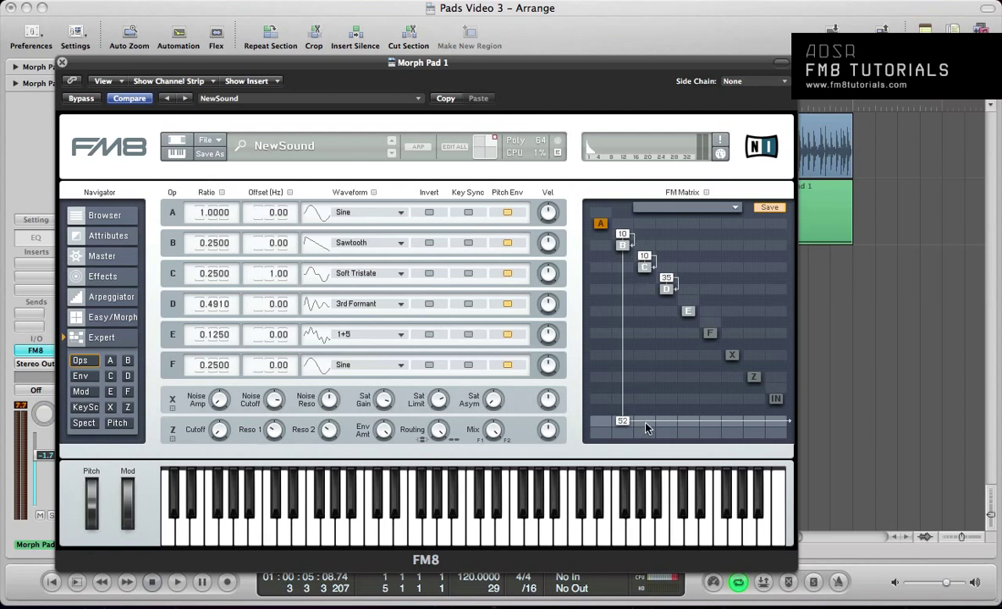
pyautogui.moveTo(645, 429); pyautogui.dragTo(668, 359)
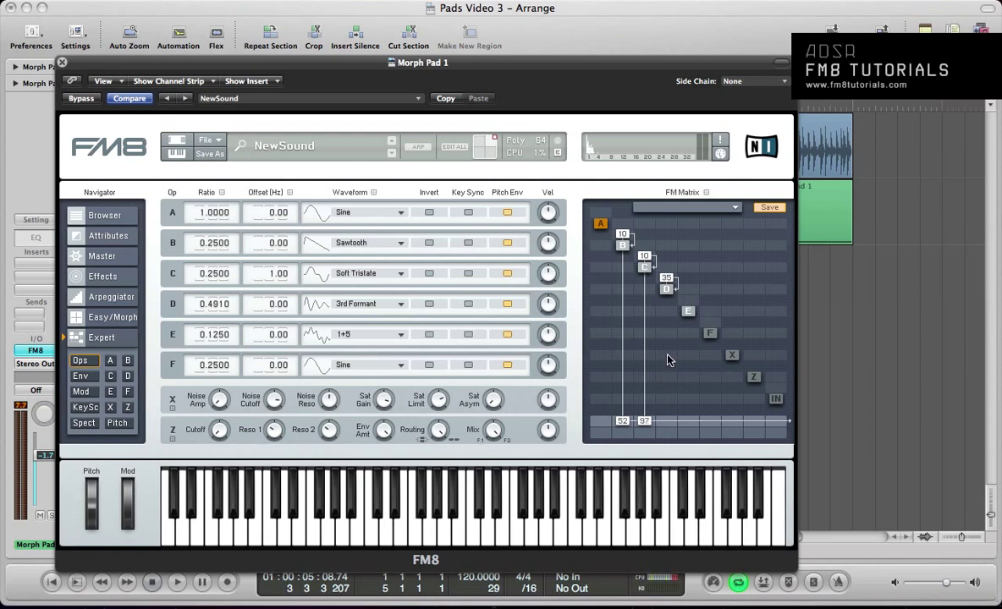
pyautogui.moveTo(665, 430); pyautogui.dragTo(682, 400)
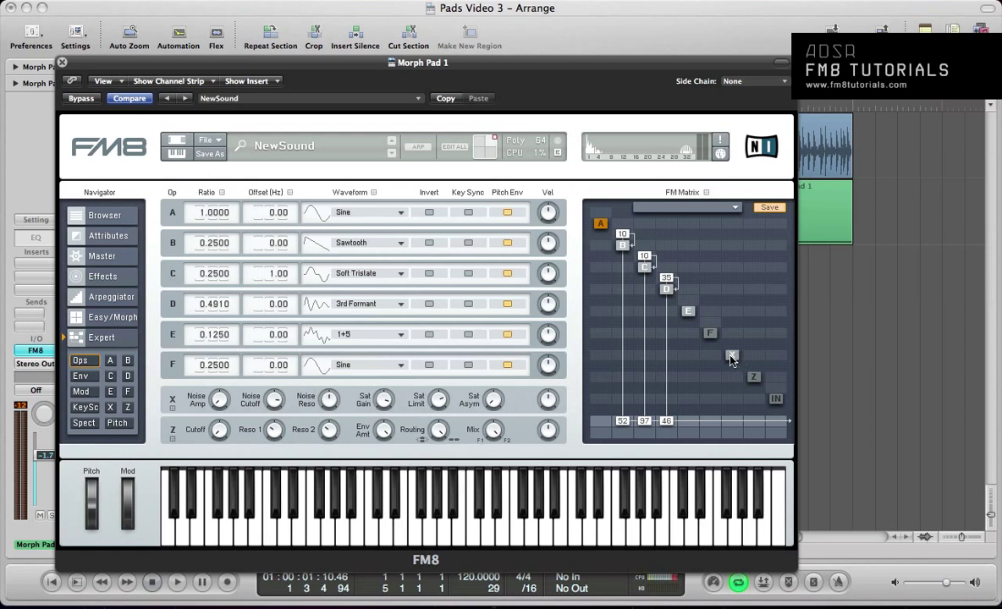
pyautogui.moveTo(733, 387)
pyautogui.mouseDown()
pyautogui.moveTo(741, 396)
pyautogui.moveTo(740, 381)
pyautogui.mouseUp()
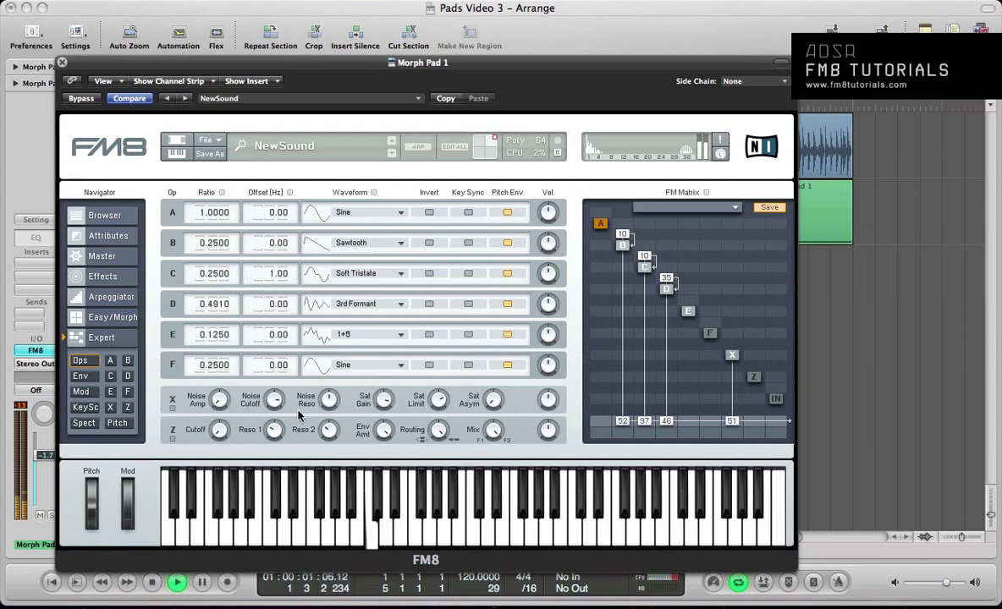
pyautogui.press('space')
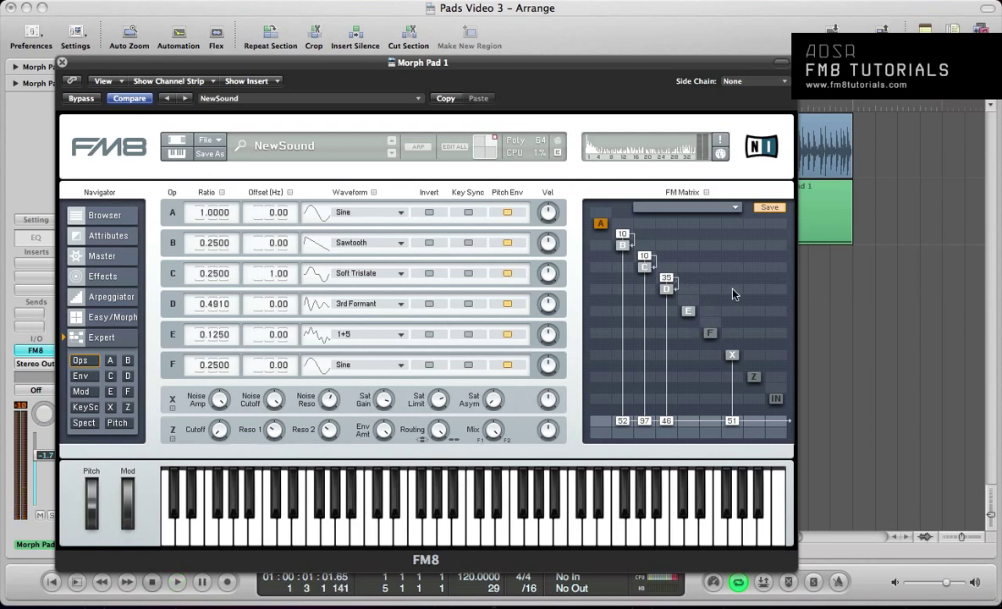
# - Modulate operator D with X at 28 and B with X at 36, and set the self-feedback of D to 24 and C to 22
pyautogui.moveTo(733, 294); pyautogui.dragTo(742, 274)
pyautogui.press('space')
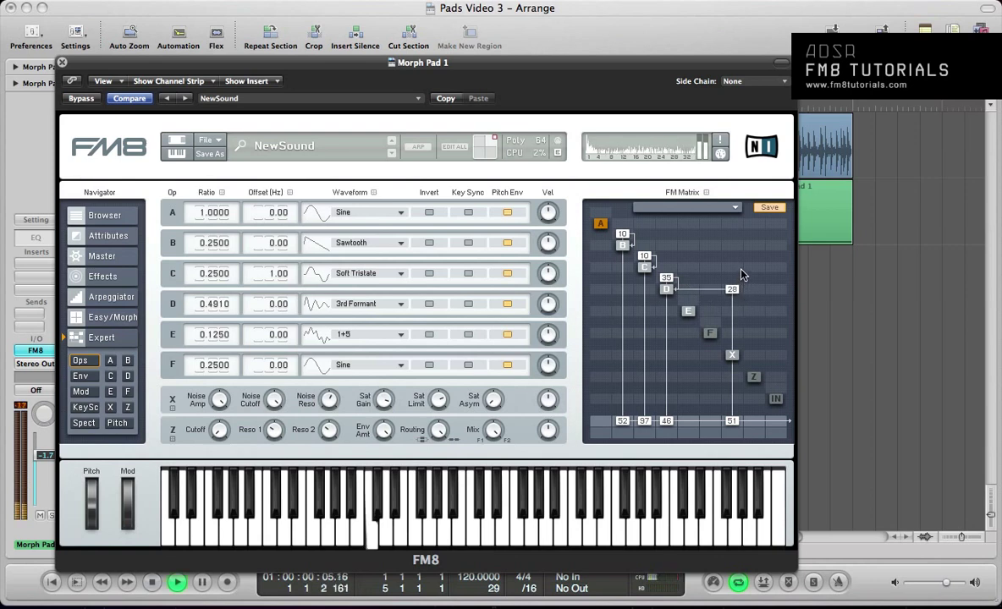
pyautogui.press('space')
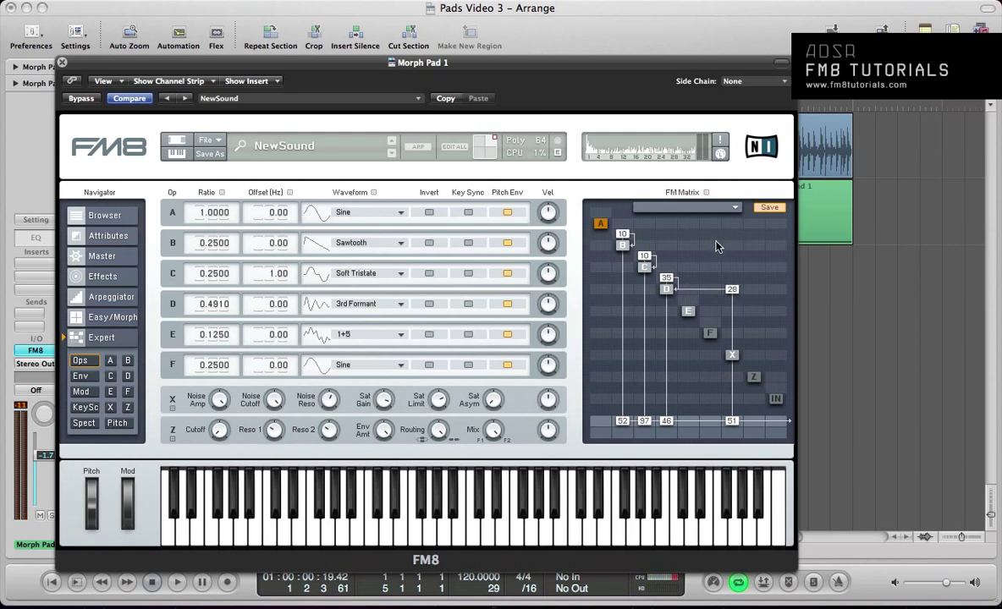
pyautogui.press('space')
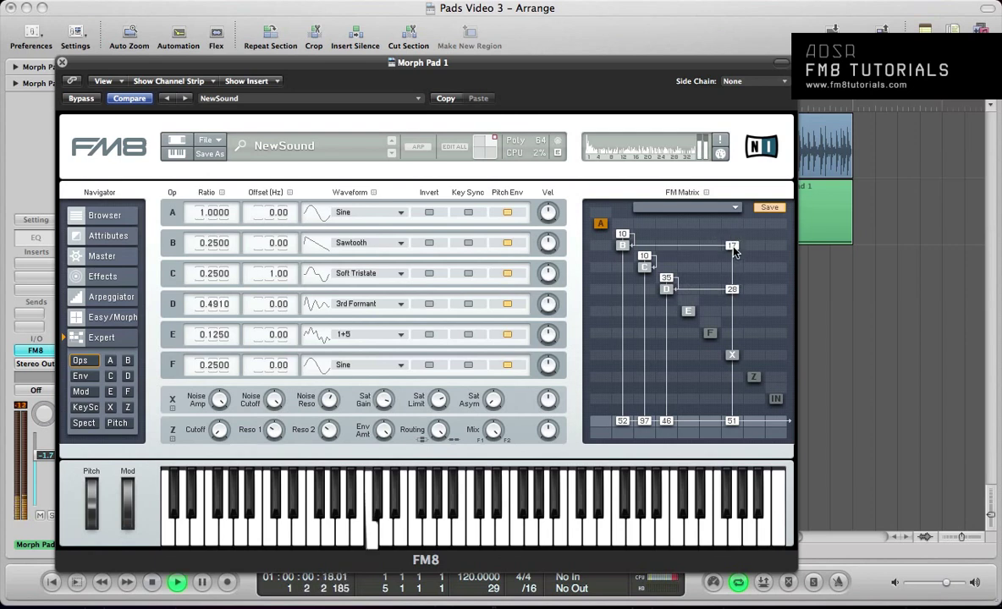
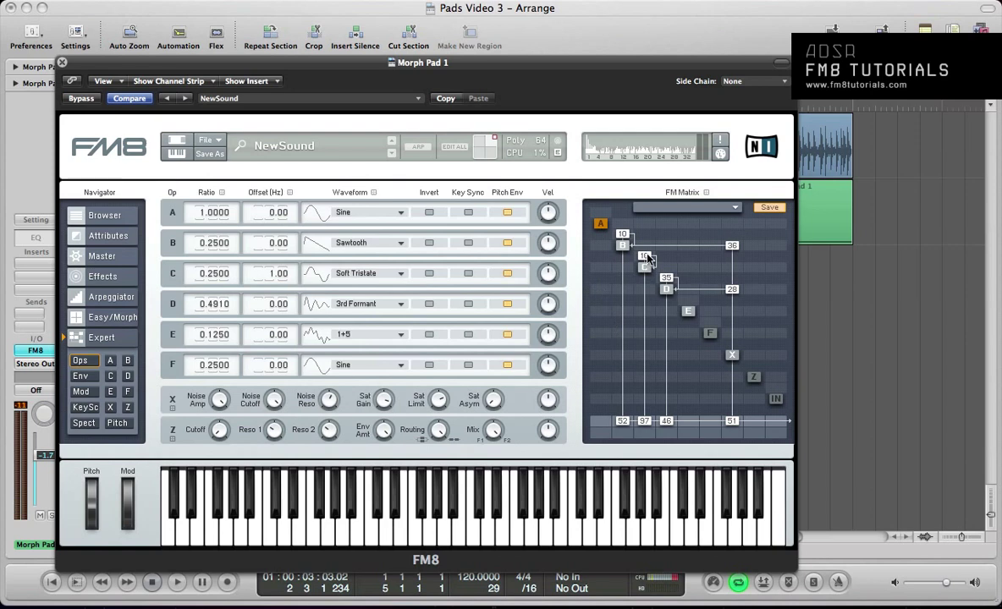
pyautogui.press('space')
pyautogui.moveTo(670, 280); pyautogui.dragTo(670, 286)
pyautogui.moveTo(640, 253); pyautogui.dragTo(655, 248)
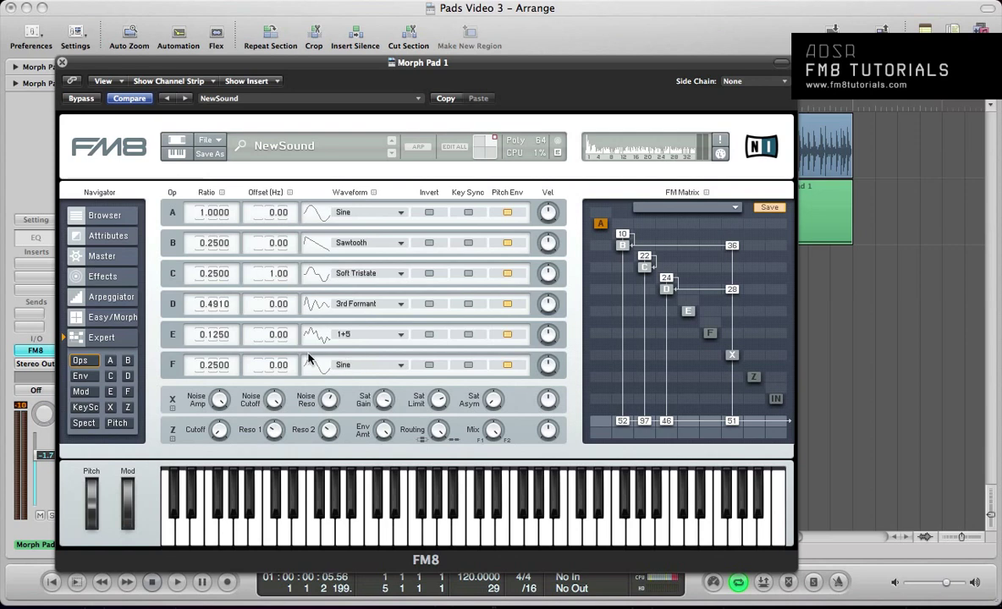
# - Give operator D the 1+4 waveform and a ratio of 1.2000, and audition the sound
pyautogui.click(343, 308)
pyautogui.click(321, 293)
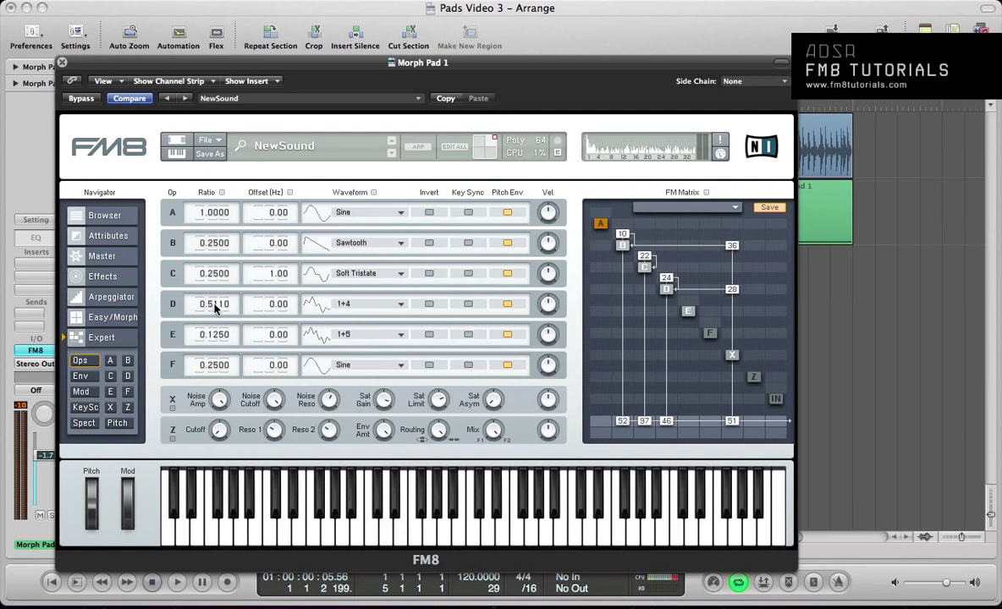
pyautogui.doubleClick(214, 306)
pyautogui.write('1.23')
pyautogui.press('Return')
pyautogui.press('space')
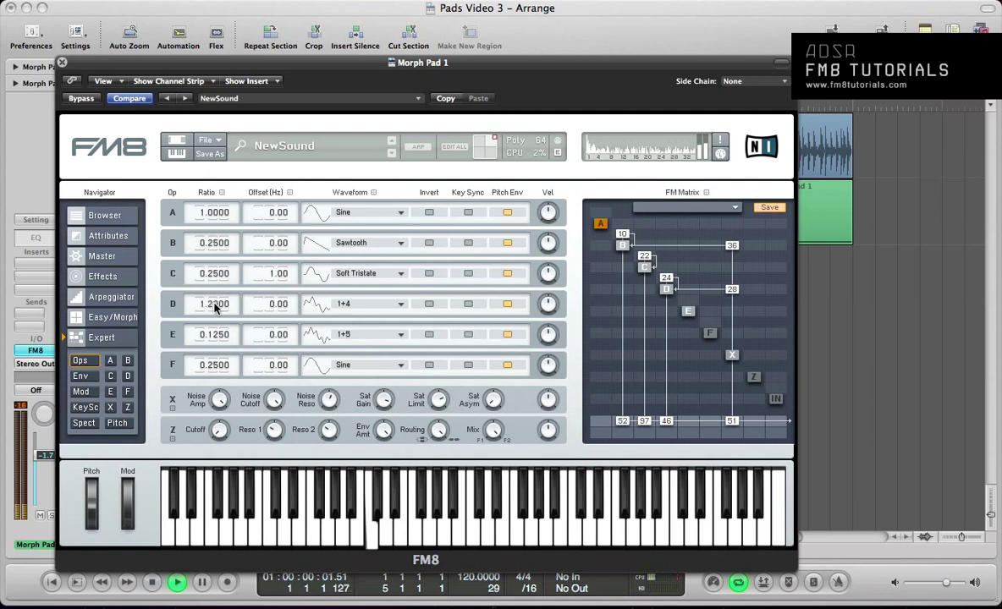
pyautogui.press('space')
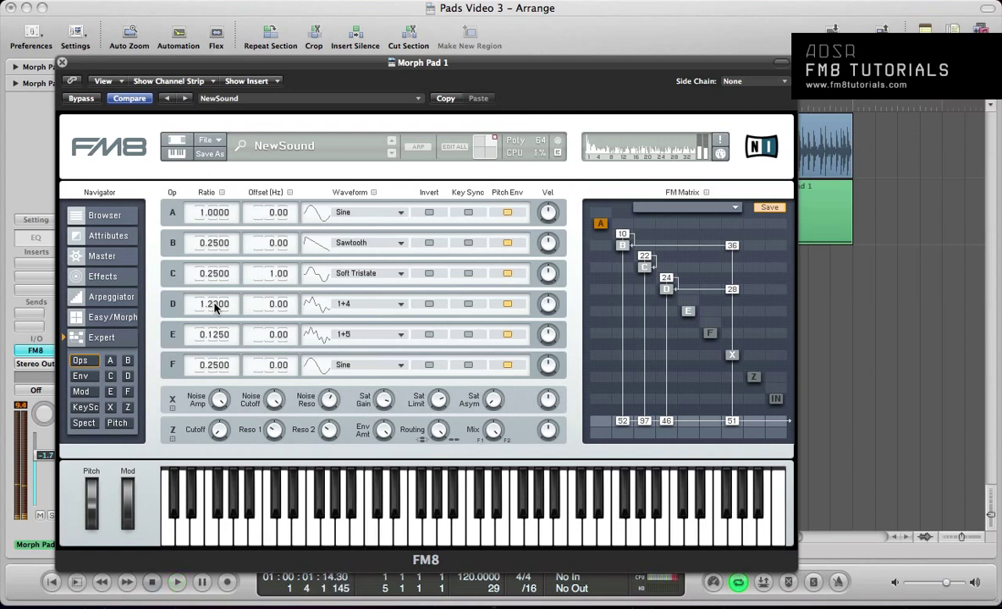
# - Give operator C the 1+2 waveform and a 0.00 Hz offset, and audition the sound
pyautogui.click(342, 273)
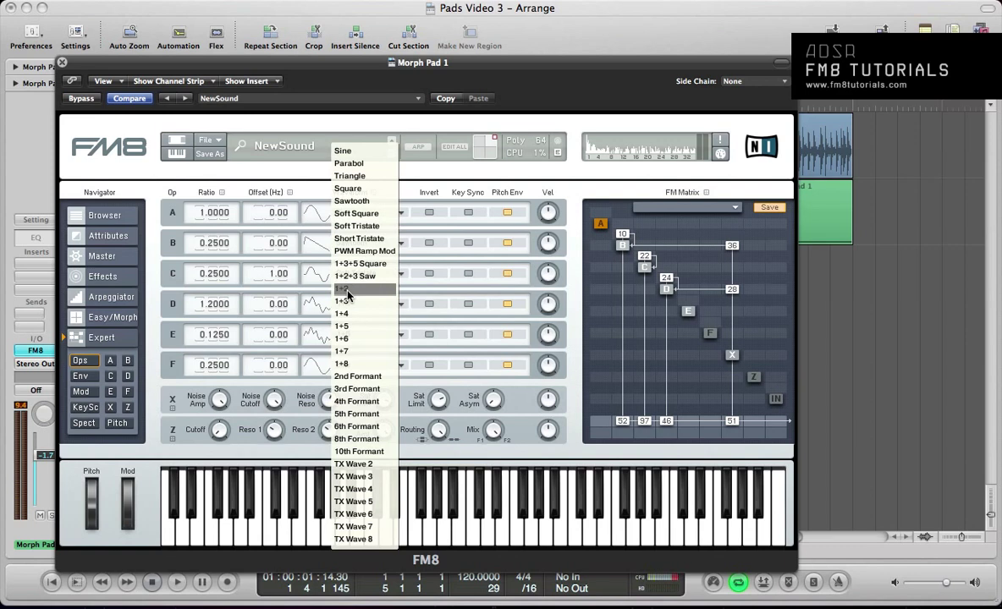
pyautogui.click(347, 291)
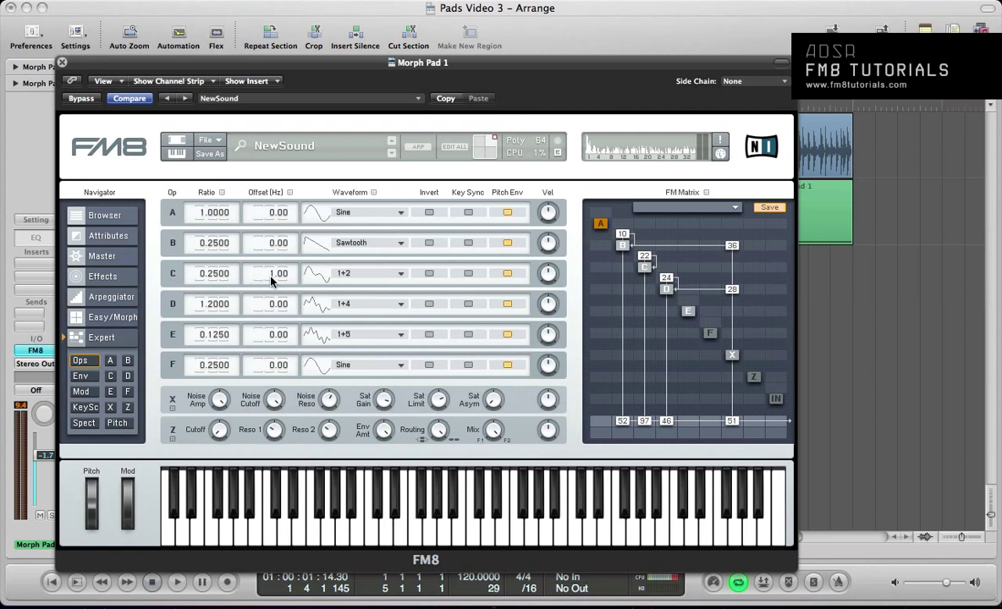
pyautogui.press('space')
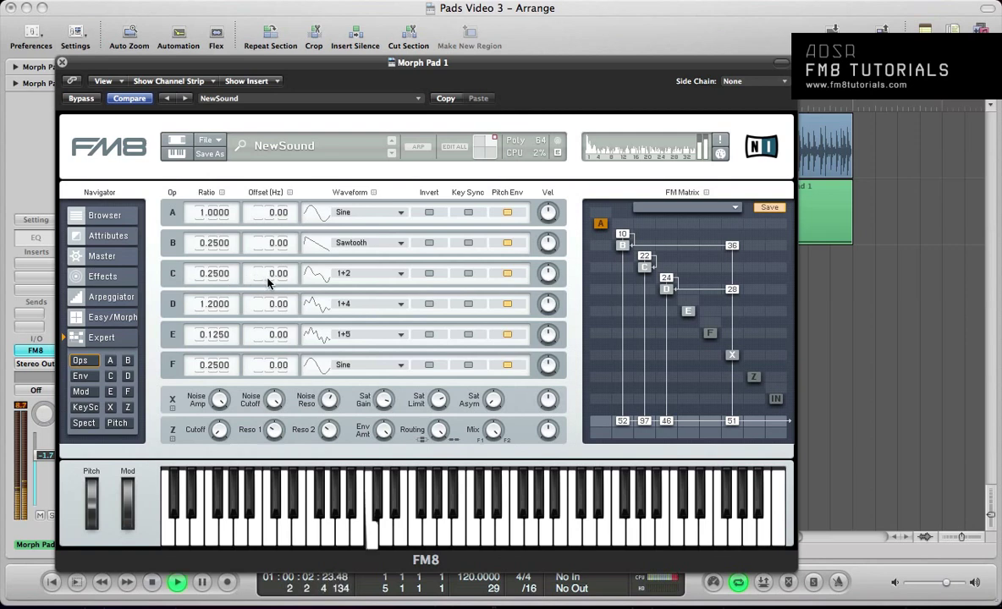
pyautogui.press('space')
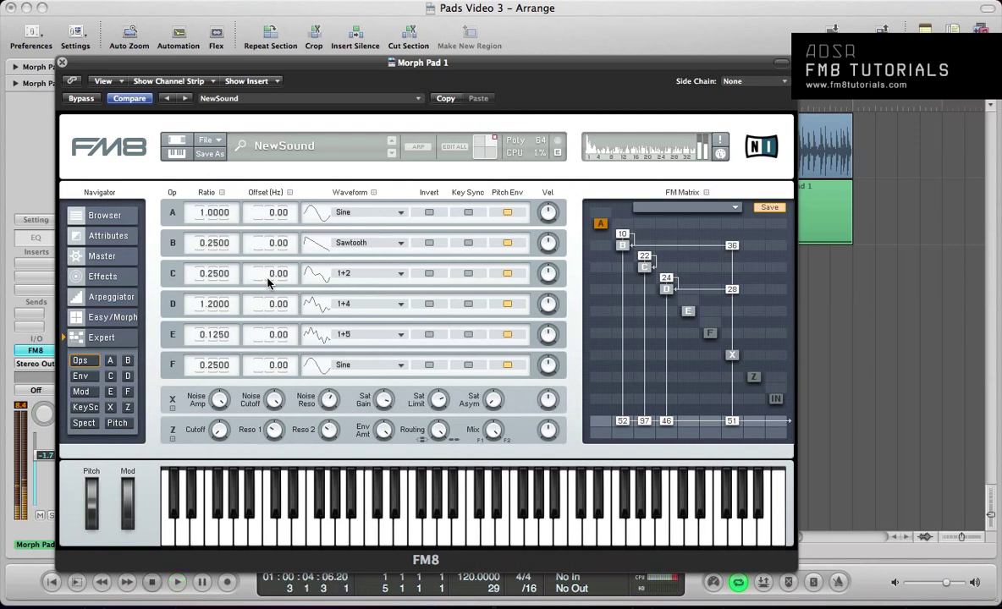
# - Set operator B's ratio to 0.6000 and its waveform to 1+3+5 Square, and audition the sound
pyautogui.doubleClick(216, 244)
pyautogui.press('Return')
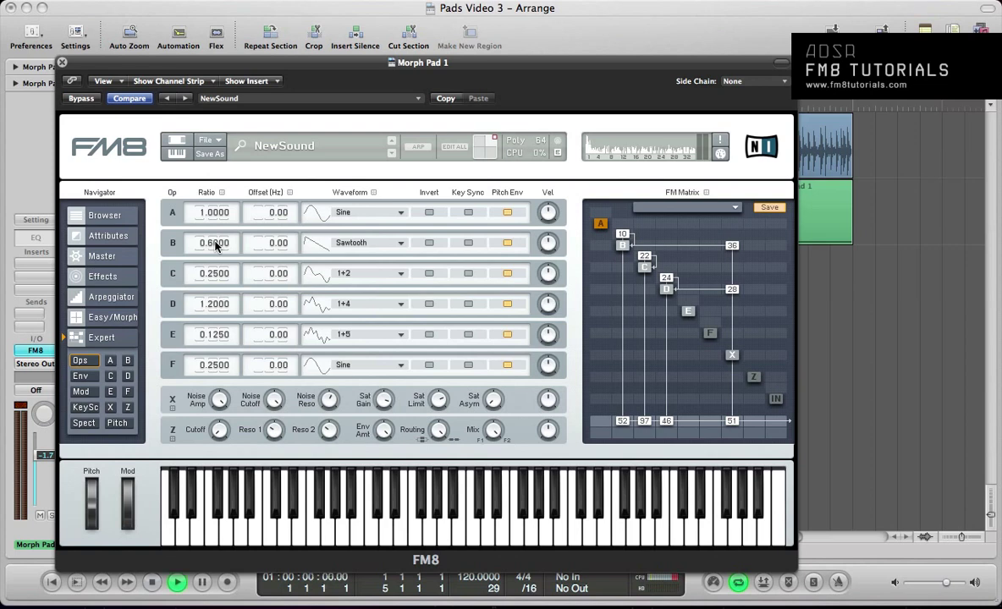
pyautogui.press('space')
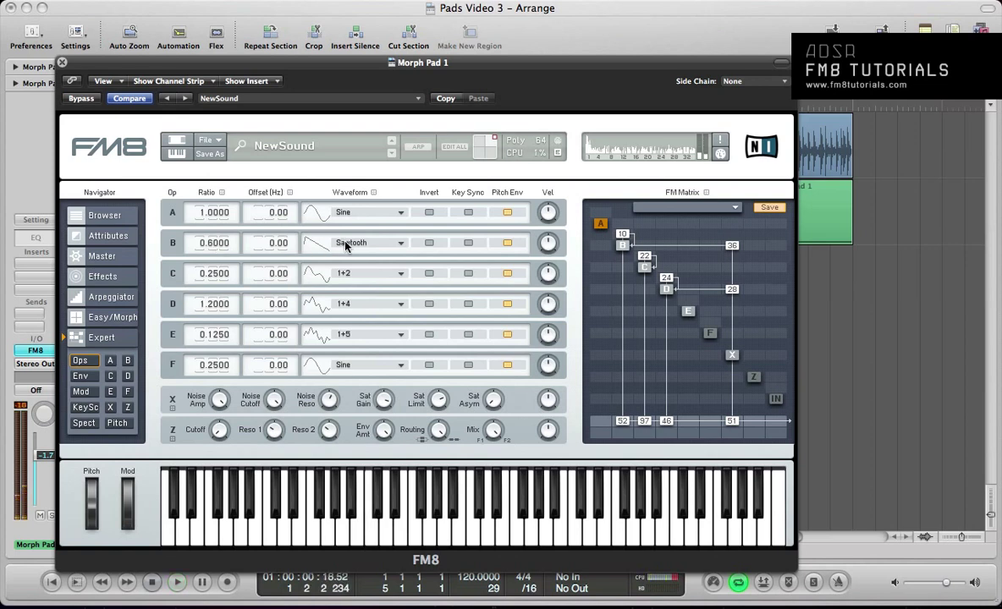
pyautogui.click(345, 245)
pyautogui.click(348, 270)
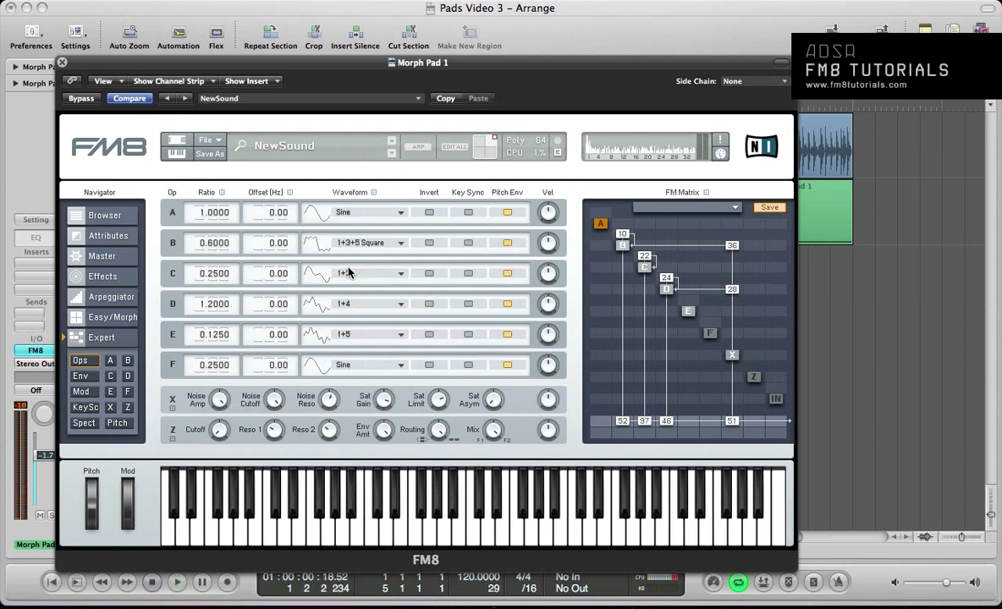
pyautogui.press('space')
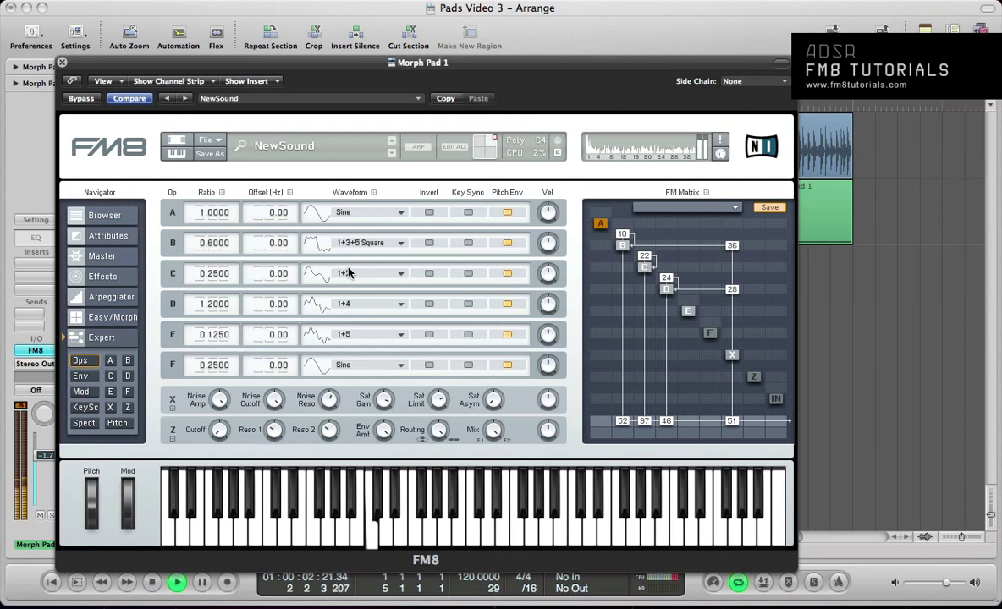
pyautogui.press('space')
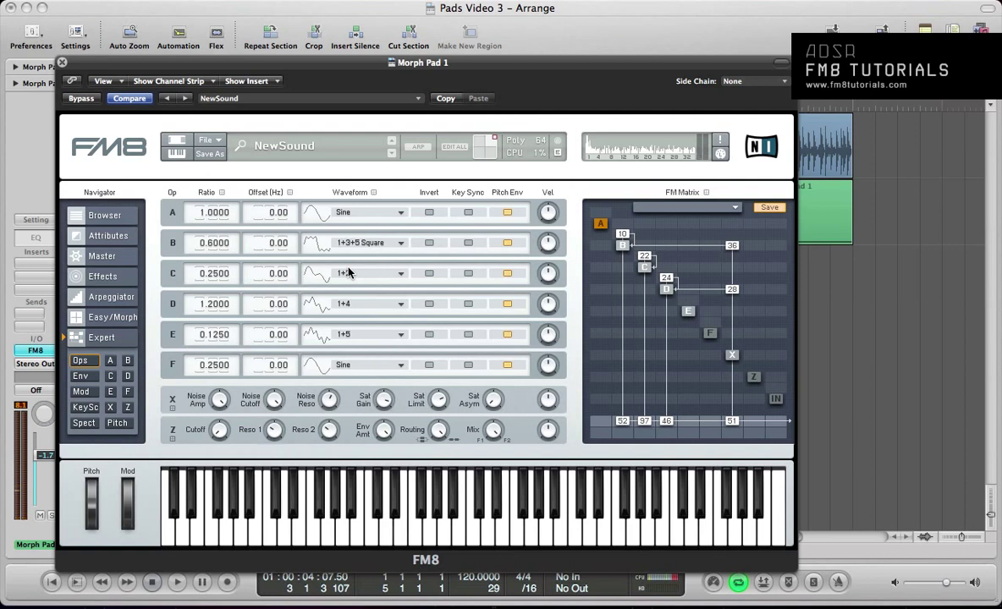
# - Audition the morph during playback by moving the morph point around the square, ending on the upper-right timbre
pyautogui.press('space')
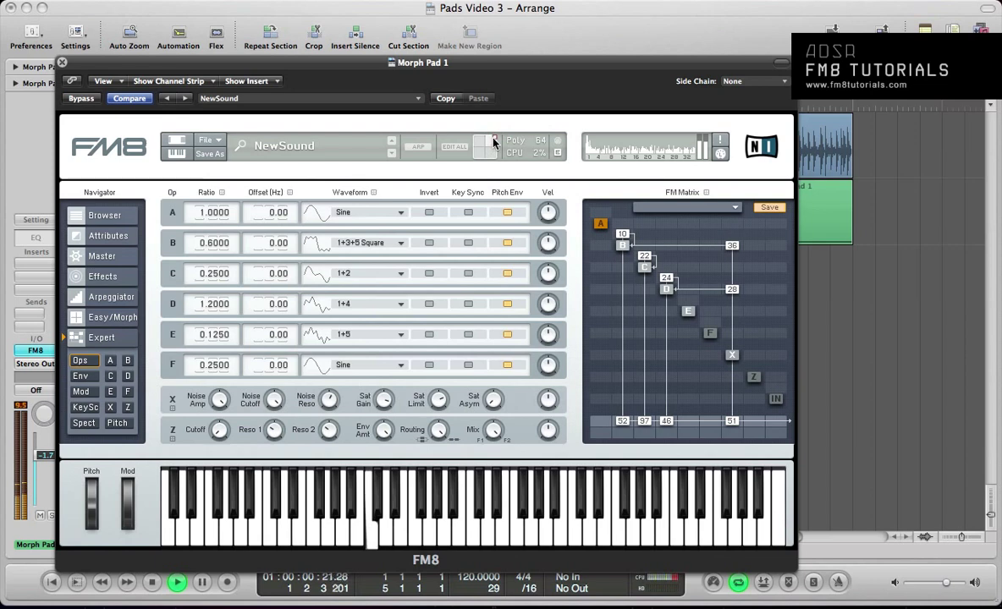
pyautogui.moveTo(497, 138); pyautogui.dragTo(546, 90)
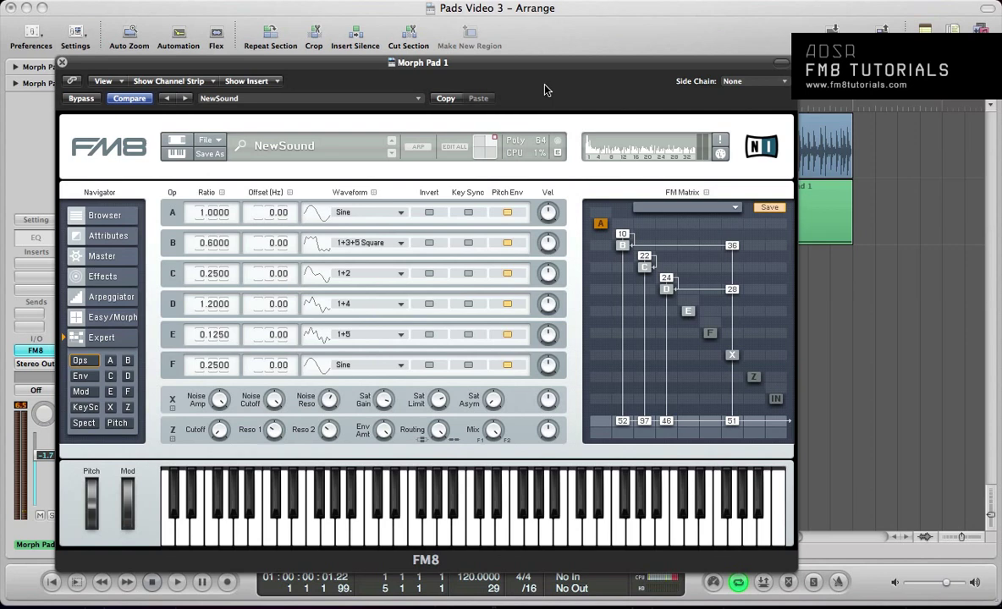
# - For the upper-left morph timbre, remove operator B's modulations and self-feedback and all connections into and out of operator Z
pyautogui.moveTo(494, 138); pyautogui.dragTo(464, 129)
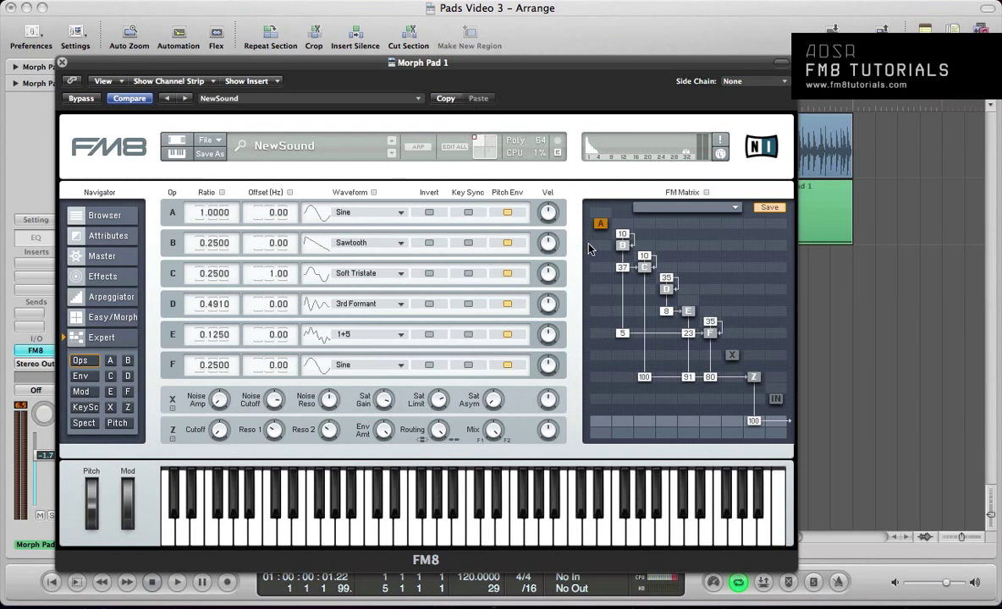
pyautogui.moveTo(622, 269); pyautogui.dragTo(622, 337)
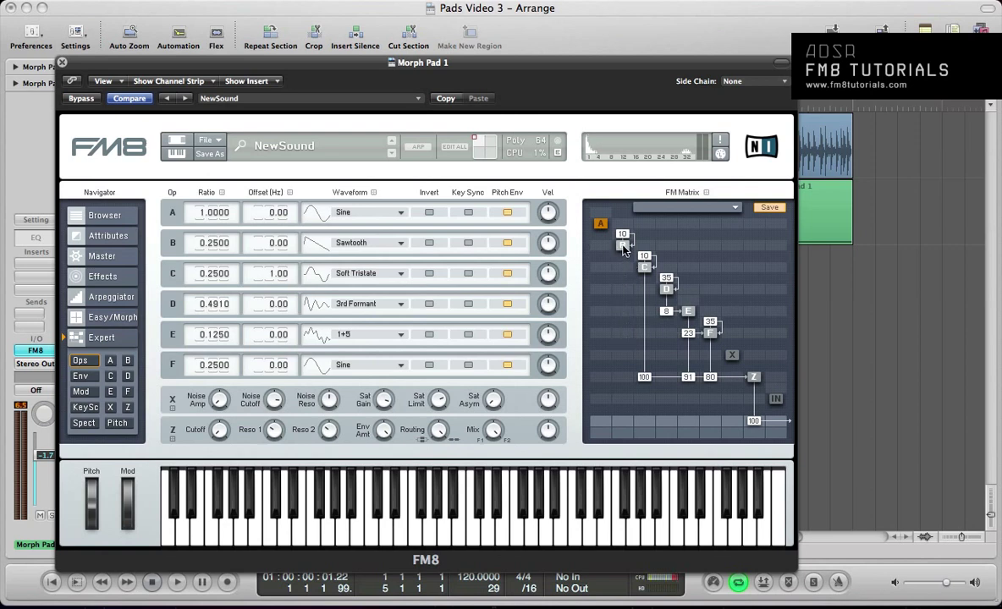
pyautogui.moveTo(623, 237); pyautogui.dragTo(614, 250)
pyautogui.click(754, 378)
pyautogui.moveTo(753, 421); pyautogui.dragTo(754, 436)
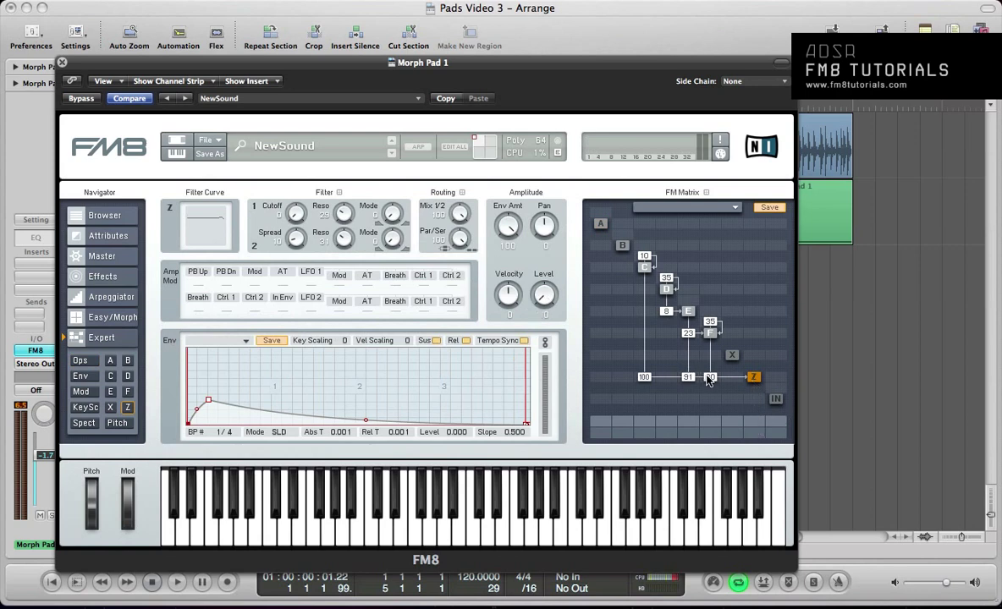
pyautogui.moveTo(709, 381); pyautogui.dragTo(644, 393)
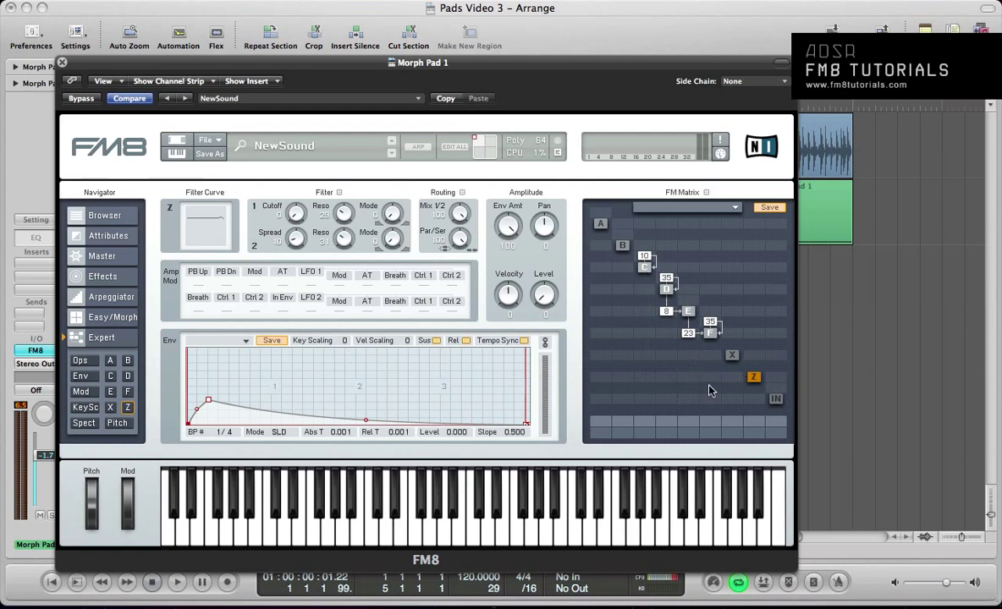
# - Send operator F to the output at 100, audition the sound, and reduce F's self-feedback to 14
pyautogui.moveTo(709, 425); pyautogui.dragTo(715, 269)
pyautogui.press('space')
pyautogui.press('space')
pyautogui.moveTo(710, 322); pyautogui.dragTo(713, 332)
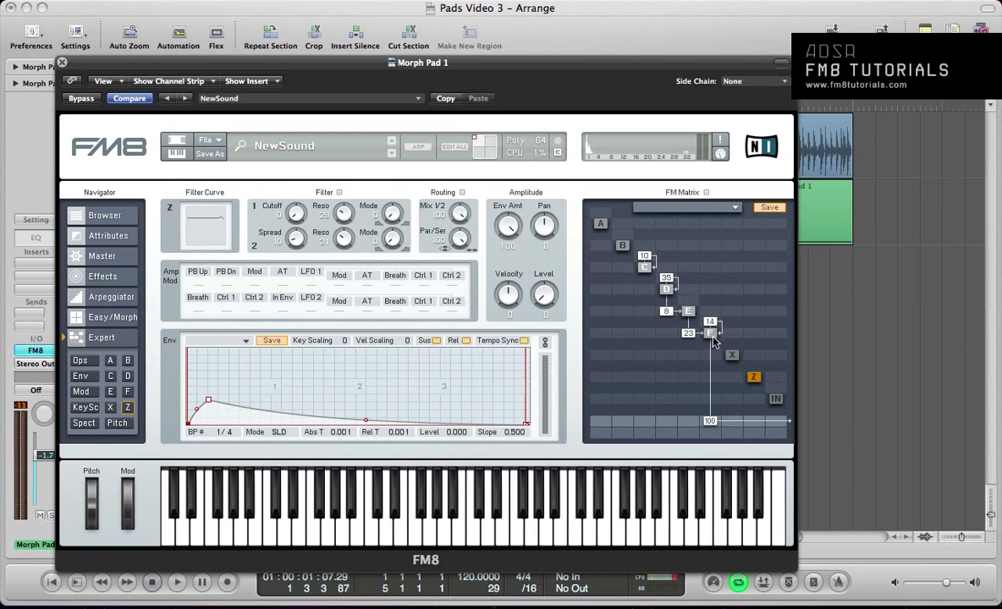
# - Replace the D-to-E and E-to-F modulations with operator E modulating D at 31, and send D to the output at 100
pyautogui.moveTo(687, 332); pyautogui.dragTo(665, 318)
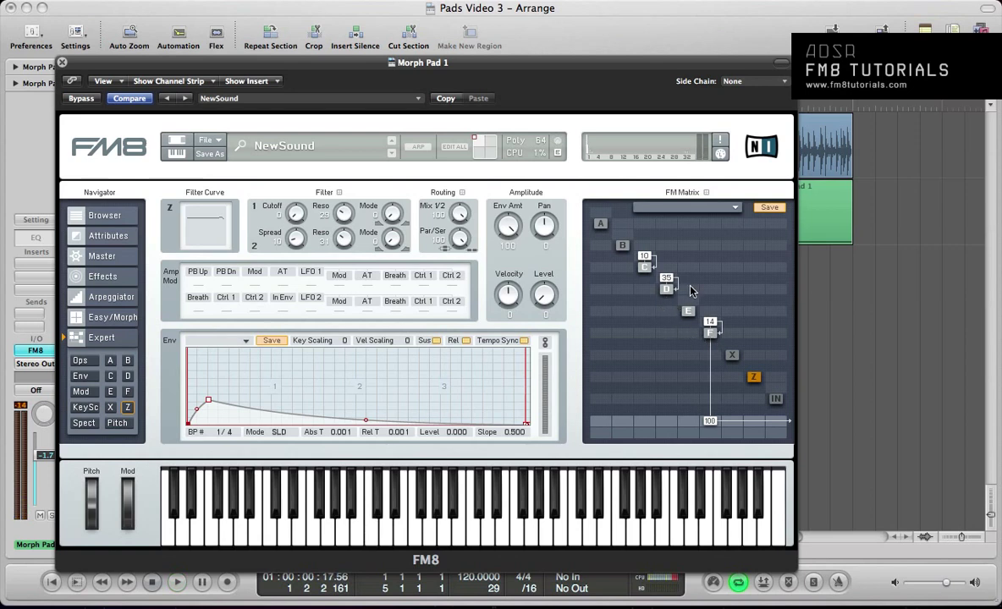
pyautogui.moveTo(689, 290); pyautogui.dragTo(696, 286)
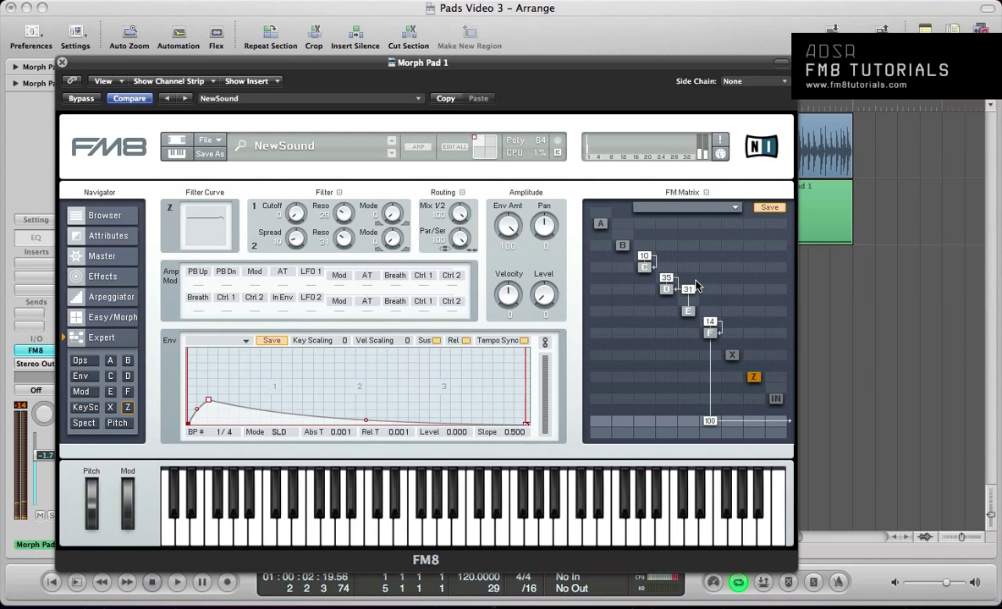
pyautogui.click(663, 425)
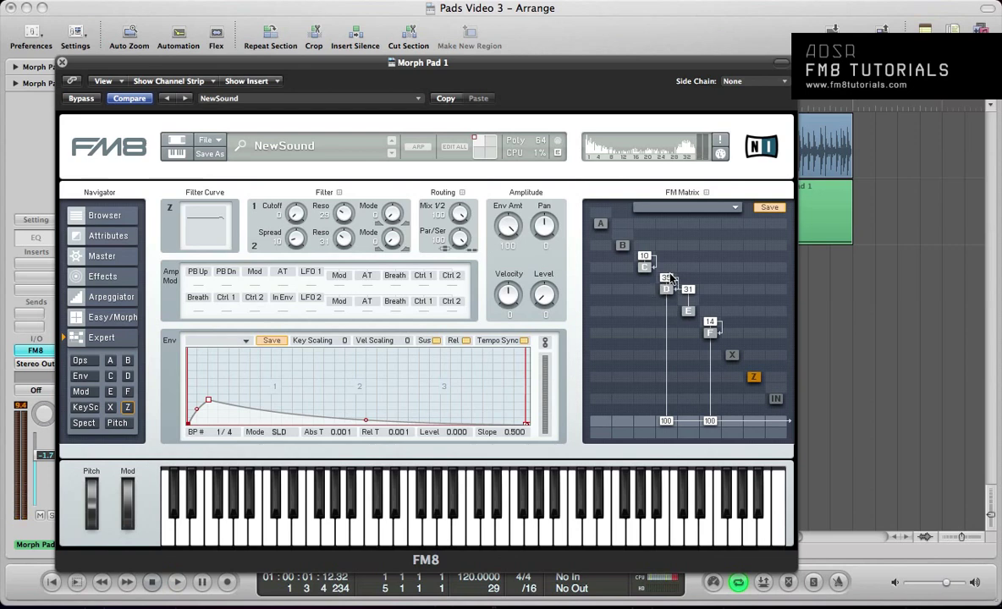
# - Lower operator D's self-feedback to 19, its output level to 93 and the E-to-D modulation to 28 while auditioning the sound
pyautogui.moveTo(666, 279); pyautogui.dragTo(669, 290)
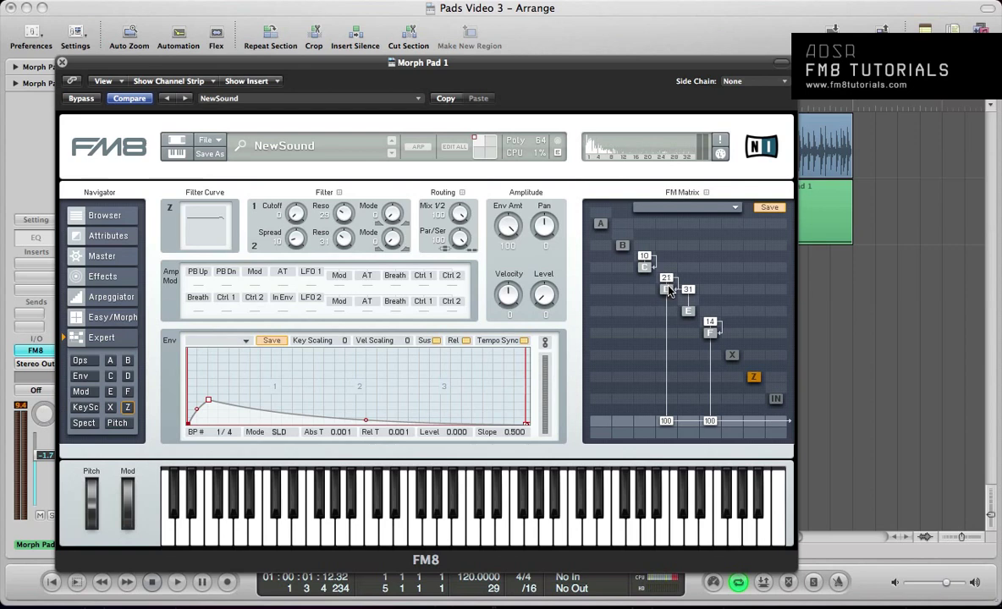
pyautogui.press('space')
pyautogui.moveTo(666, 421); pyautogui.dragTo(668, 432)
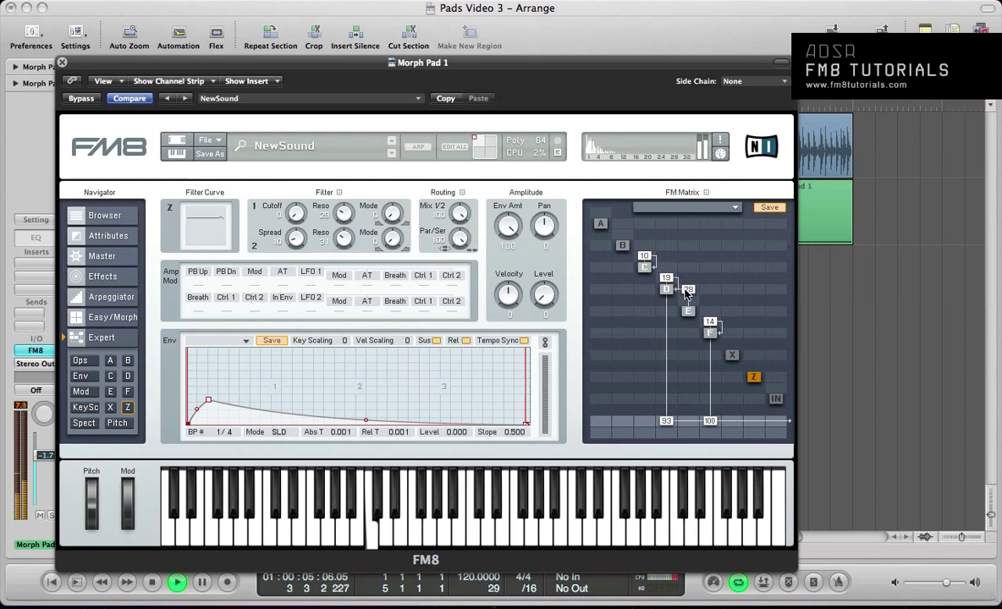
pyautogui.press('space')
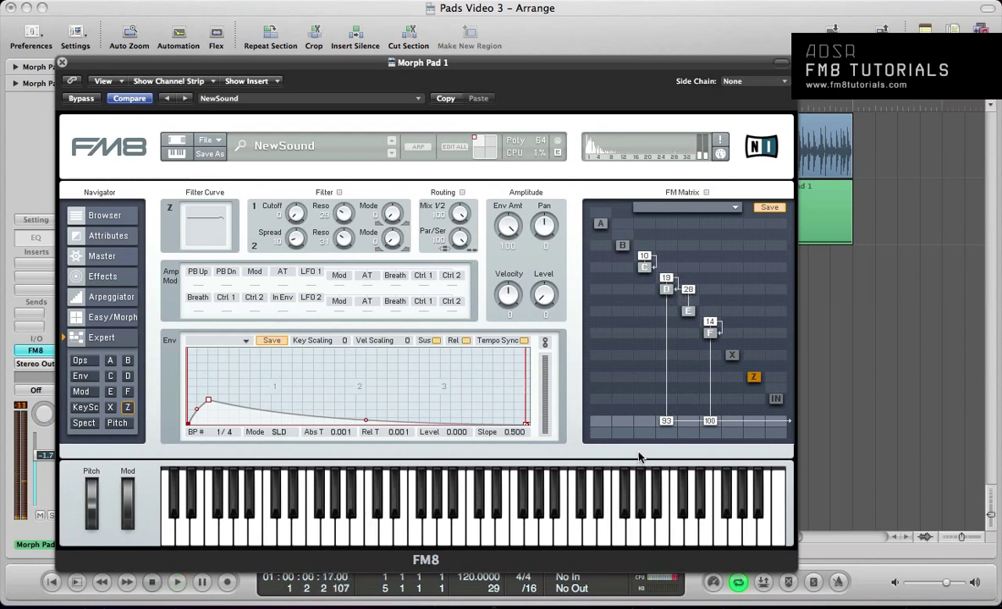
# - Send operator C to the output at 100 and audition the sound
pyautogui.moveTo(643, 423); pyautogui.dragTo(641, 280)
pyautogui.press('space')
pyautogui.press('space')
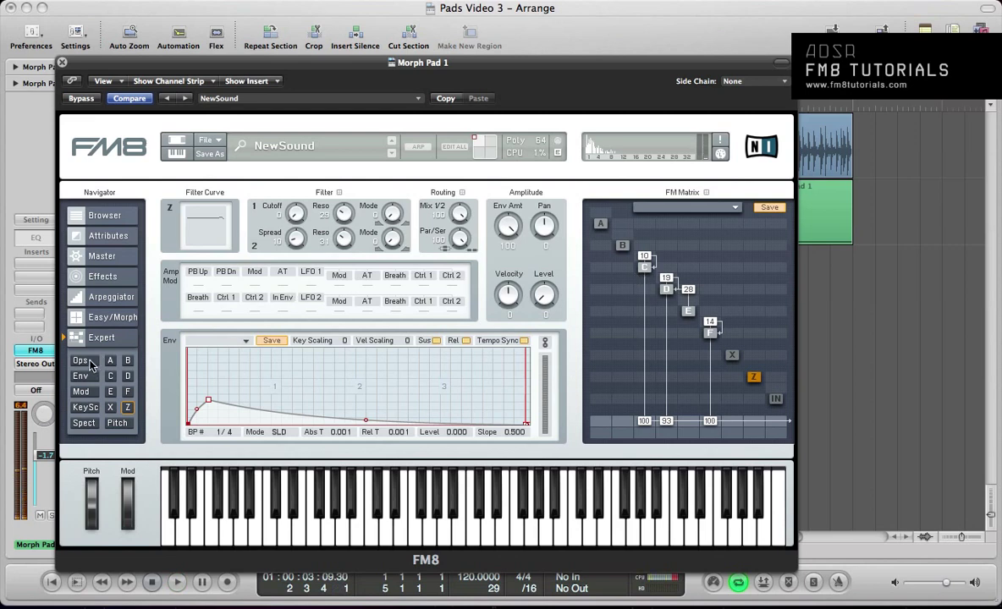
# - Set operator F's ratio to 0.4987 in the operator settings and audition the sound
pyautogui.click(81, 361)
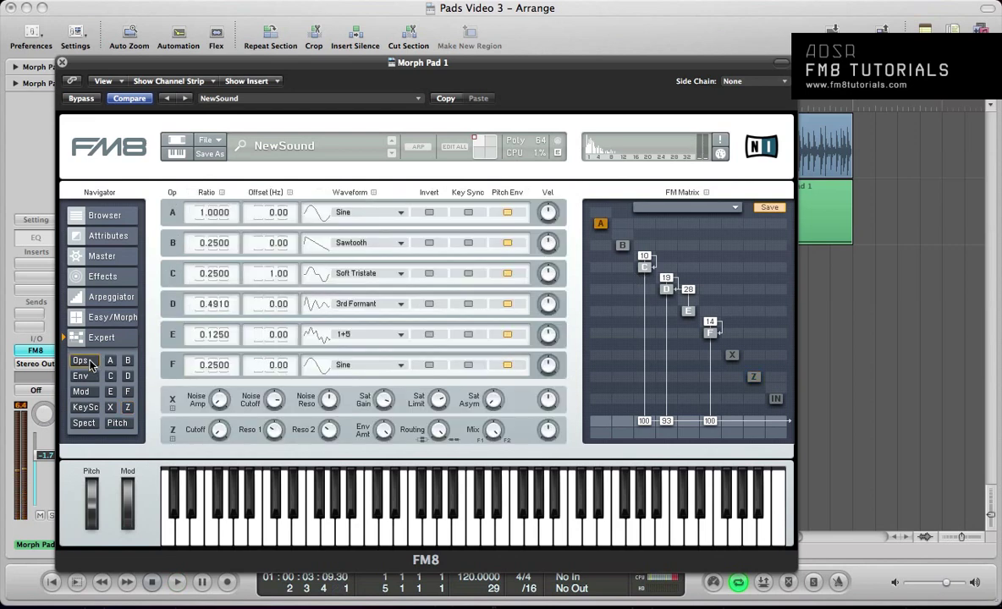
pyautogui.doubleClick(211, 367)
pyautogui.press('Delete')
pyautogui.press('Delete')
pyautogui.press('Delete')
pyautogui.press('Delete')
pyautogui.press('Delete')
pyautogui.press('Delete')
pyautogui.write('.4987')
pyautogui.press('Return')
pyautogui.press('space')
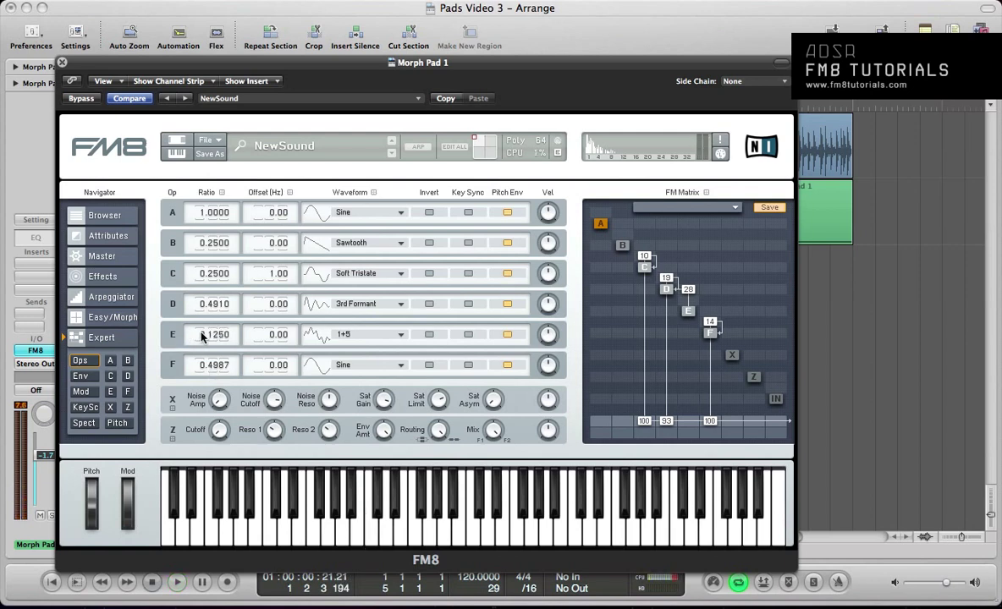
# - Set operator E's ratio to 0.2500 and audition the sound
pyautogui.doubleClick(205, 336)
pyautogui.write('.25')
pyautogui.press('Return')
pyautogui.press('space')
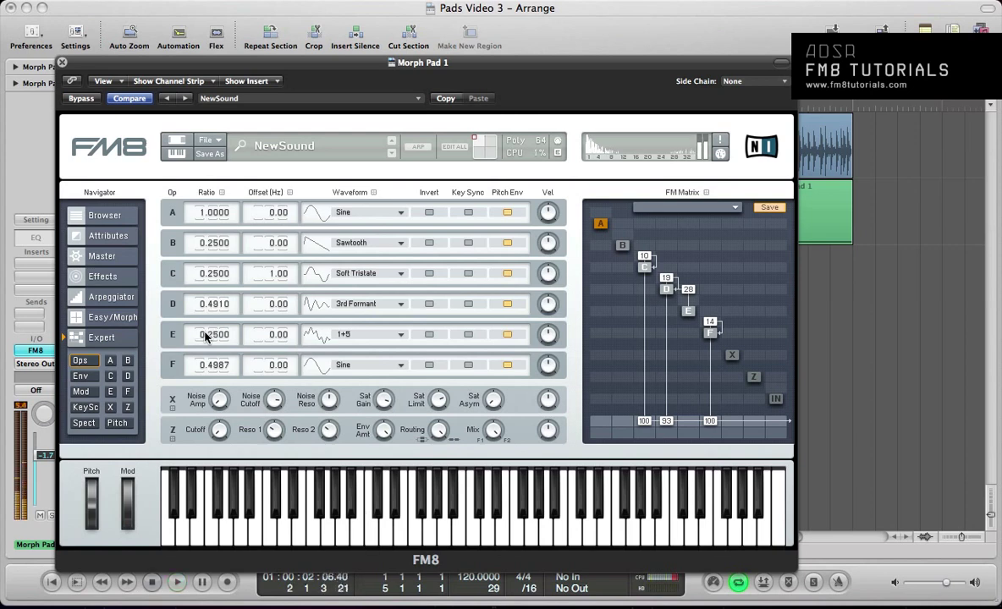
pyautogui.press('space')
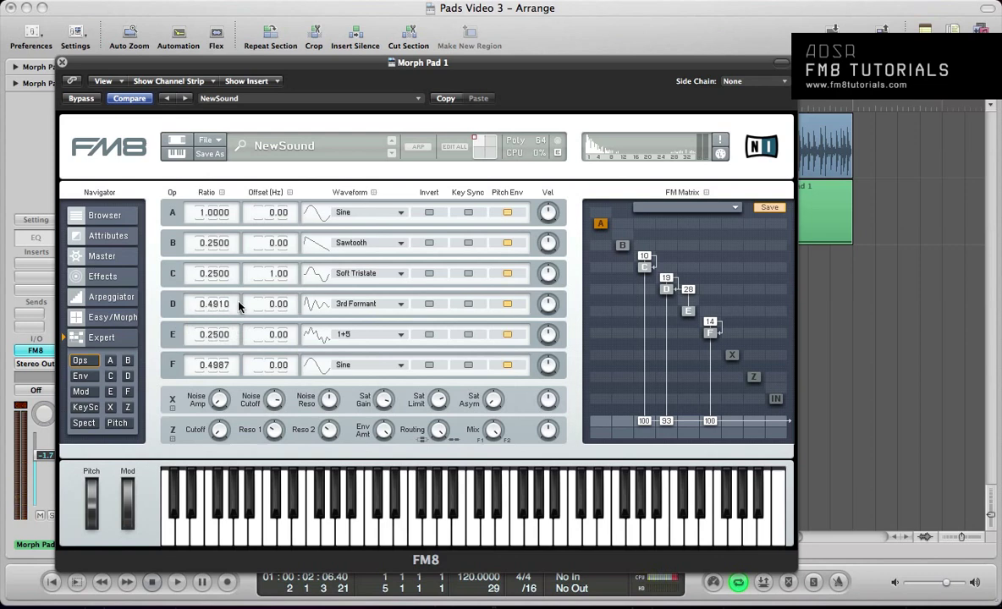
# - Set operator D's waveform to Square and audition the change during playback
pyautogui.press('space')
pyautogui.click(345, 303)
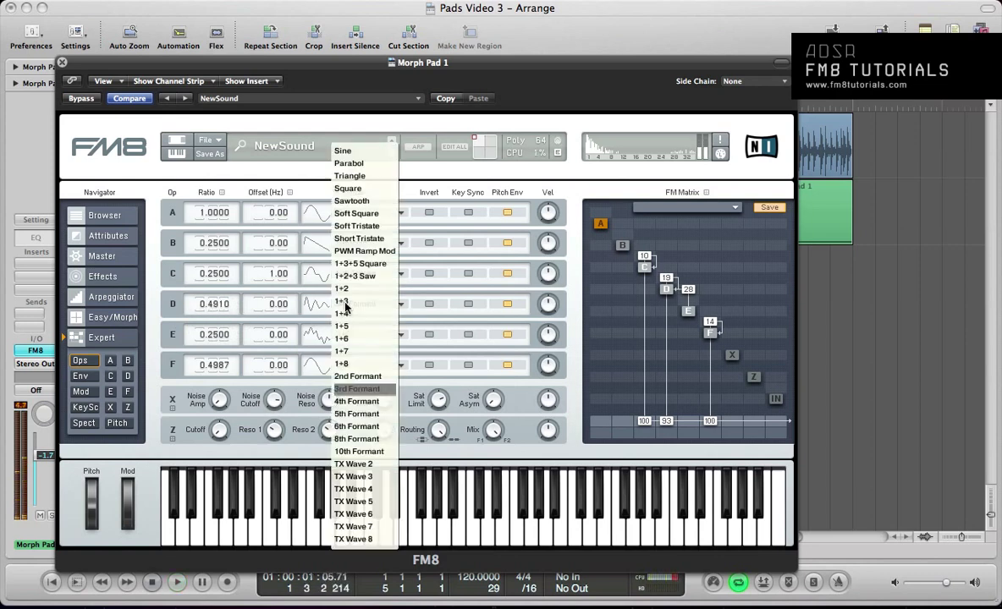
pyautogui.click(347, 188)
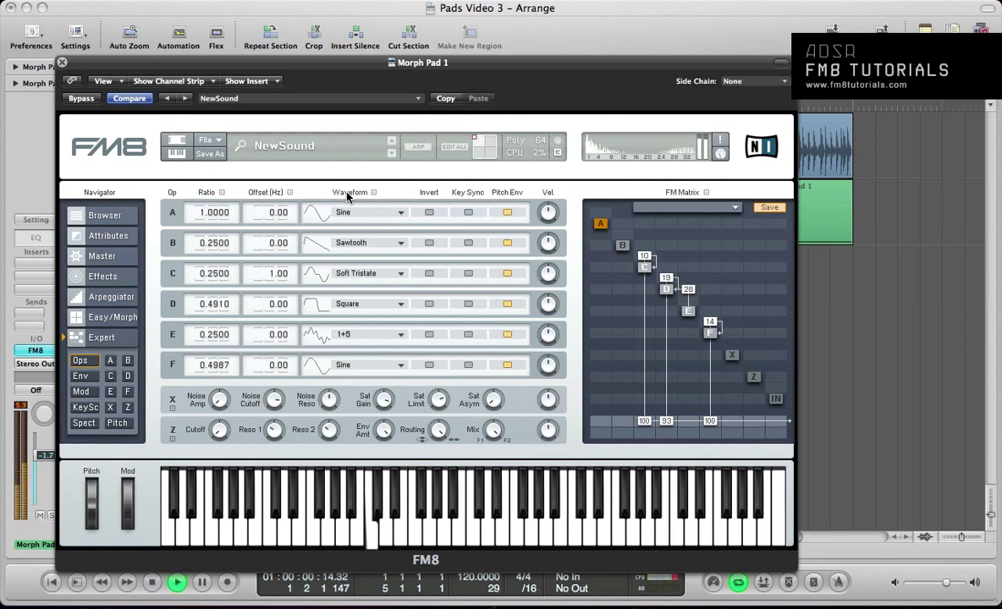
pyautogui.press('space')
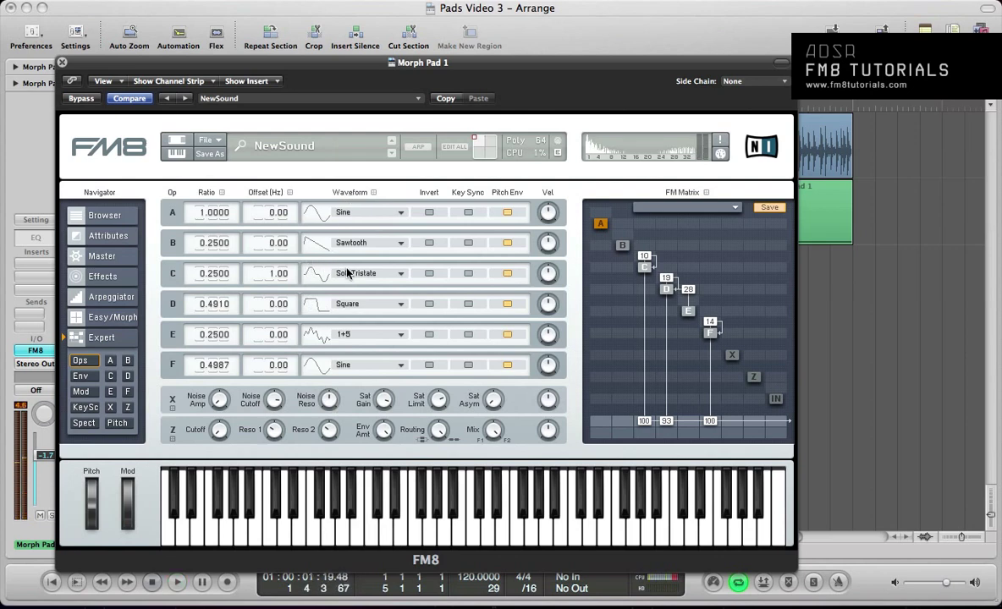
# - Set operator C's waveform to 1+8 and its ratio to 0.7500, and audition the sound
pyautogui.click(354, 334)
pyautogui.click(353, 330)
pyautogui.doubleClick(211, 273)
pyautogui.write('7')
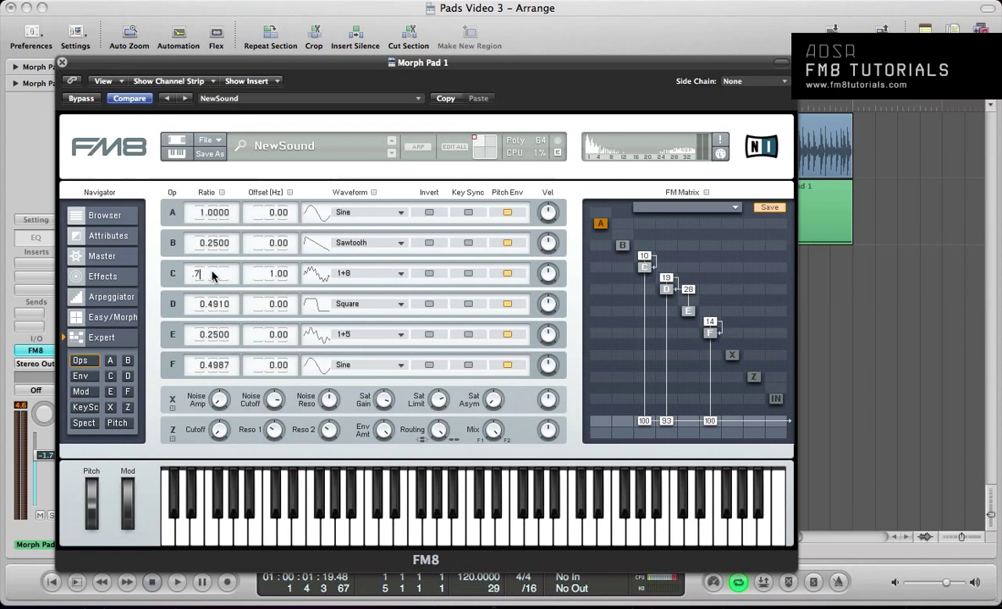
pyautogui.write('5')
pyautogui.press('Return')
pyautogui.press('space')
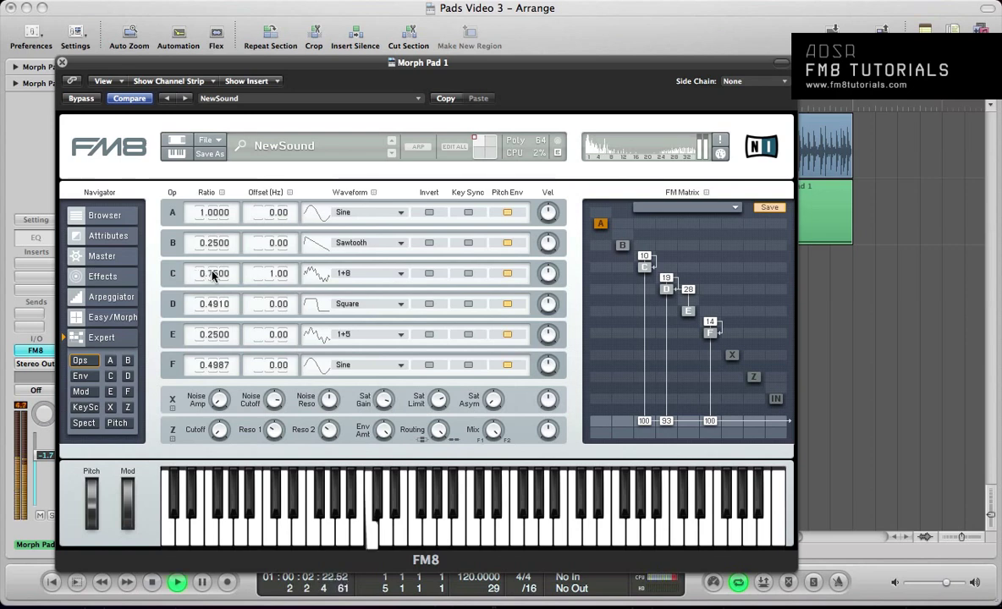
pyautogui.press('space')
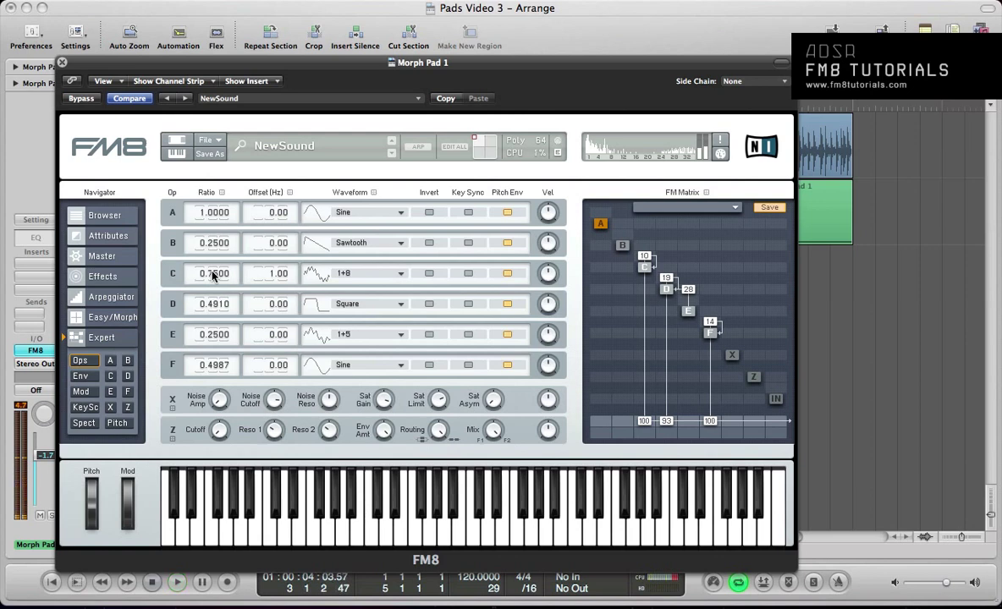
pyautogui.press('super+w')
pyautogui.press('Return')
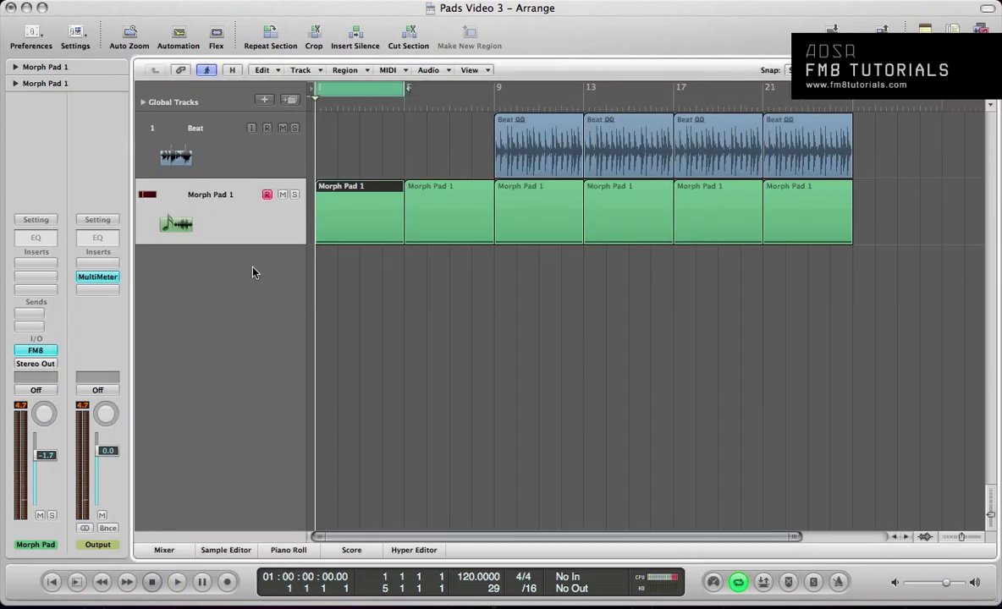
pyautogui.doubleClick(346, 225)
pyautogui.press('super+w')
pyautogui.press('v')
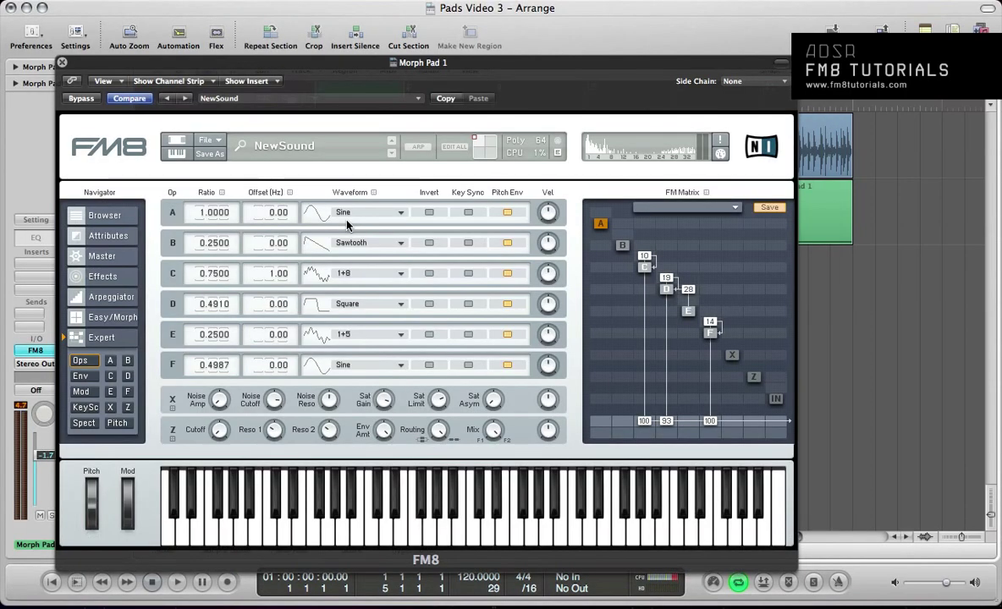
# - Audition the morph during playback by moving the morph point around the square, ending on the upper-left timbre
pyautogui.press('space')
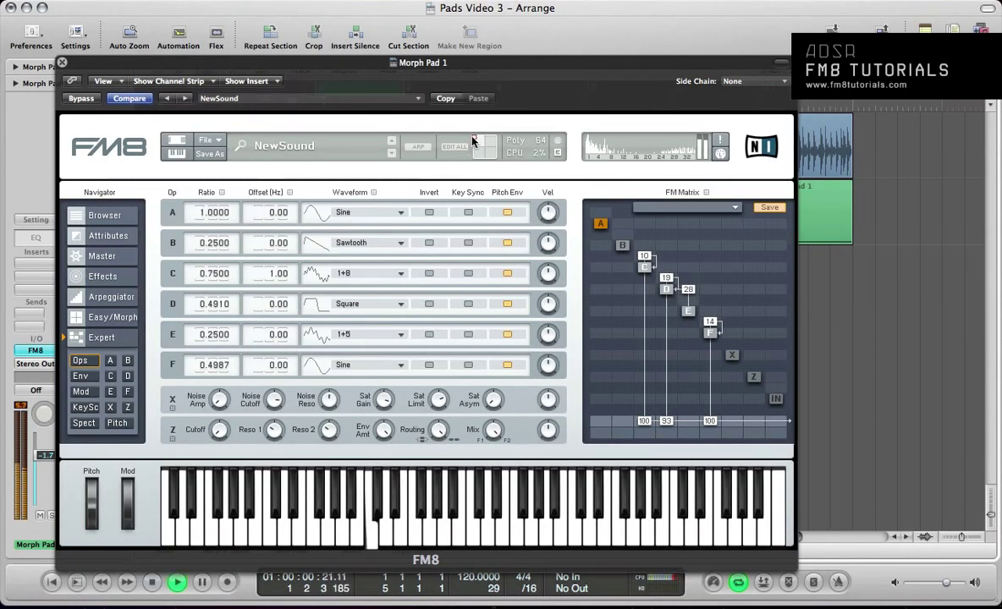
pyautogui.moveTo(476, 138); pyautogui.dragTo(509, 158)
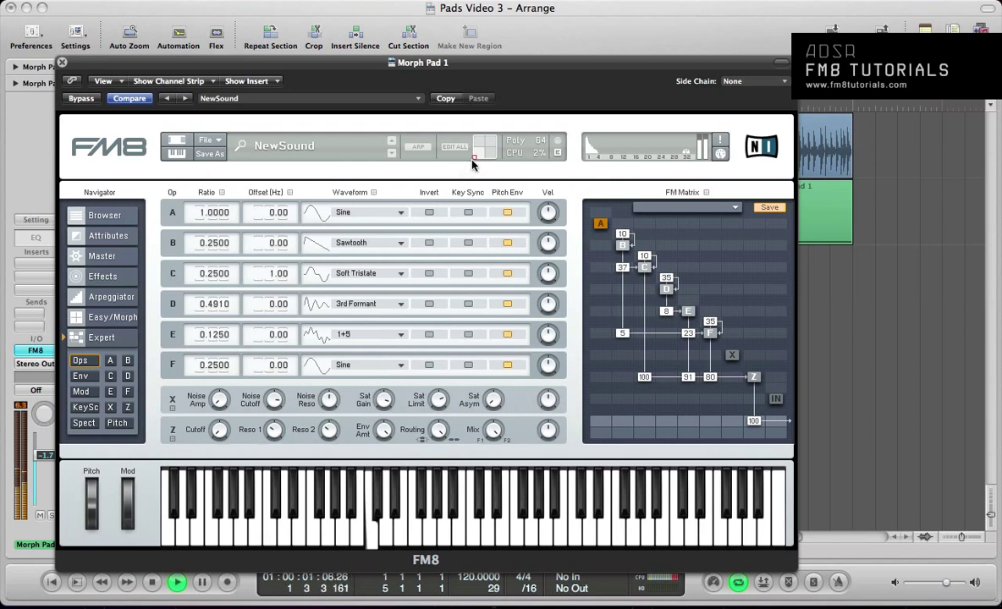
pyautogui.moveTo(472, 160); pyautogui.dragTo(443, 107)
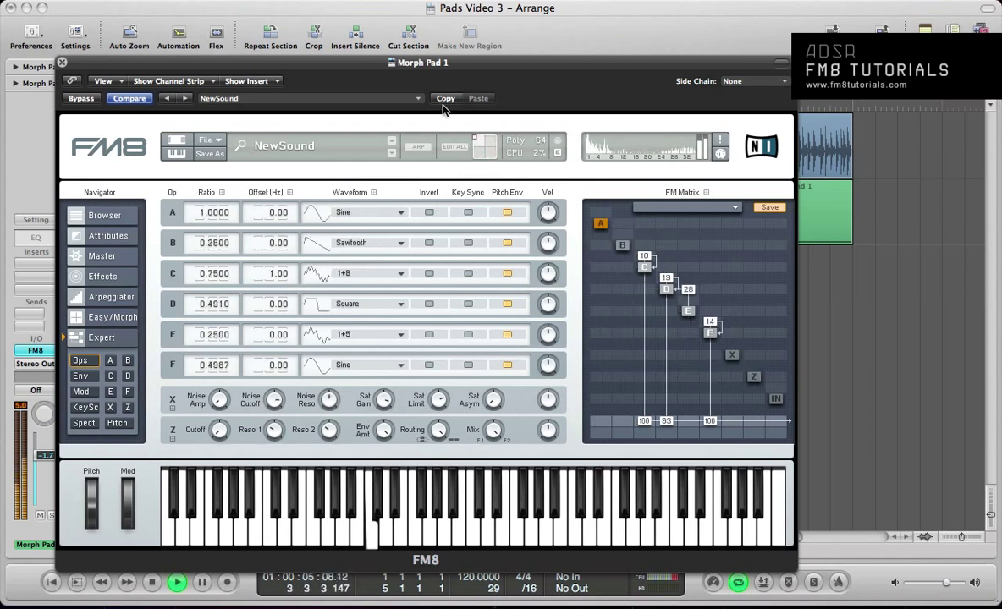
pyautogui.press('space')
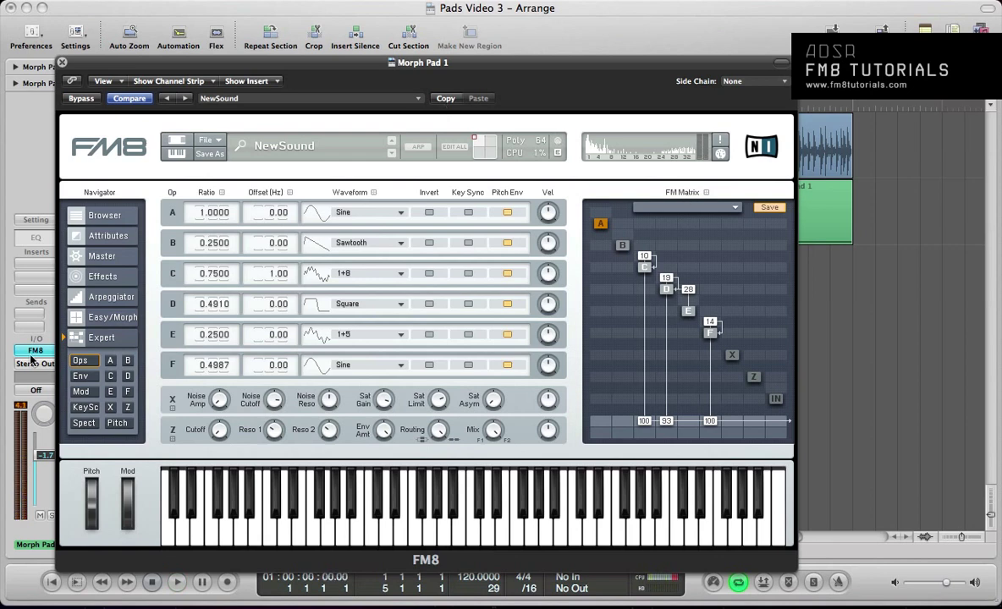
# - Name the upper-left morph timbre Deep Timbre and the upper-right morph timbre Harmonic Pad
pyautogui.click(71, 316)
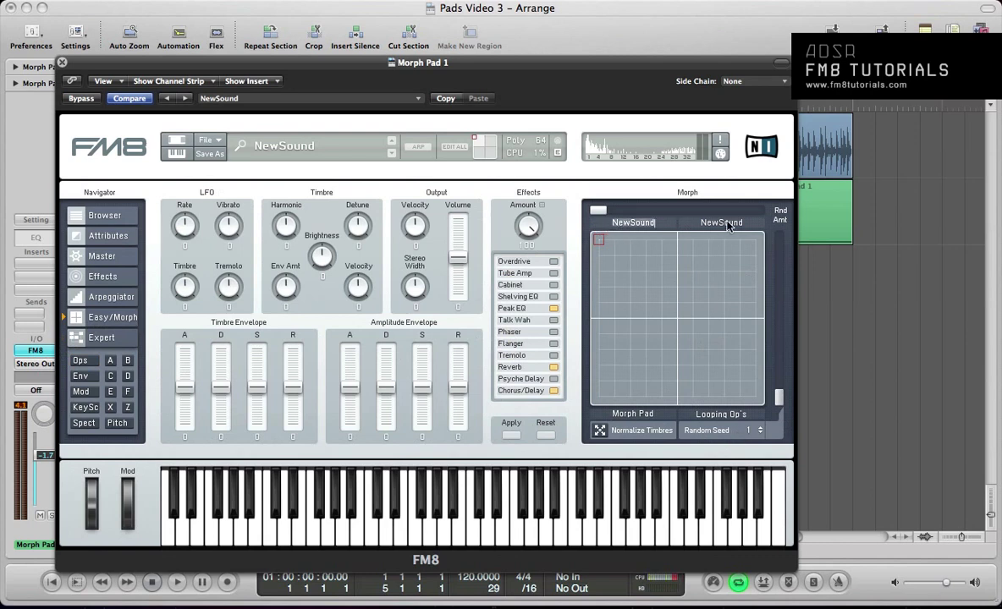
pyautogui.write('T')
pyautogui.write('Deep Tim')
pyautogui.write('bre')
pyautogui.press('Return')
pyautogui.moveTo(599, 247); pyautogui.dragTo(755, 241)
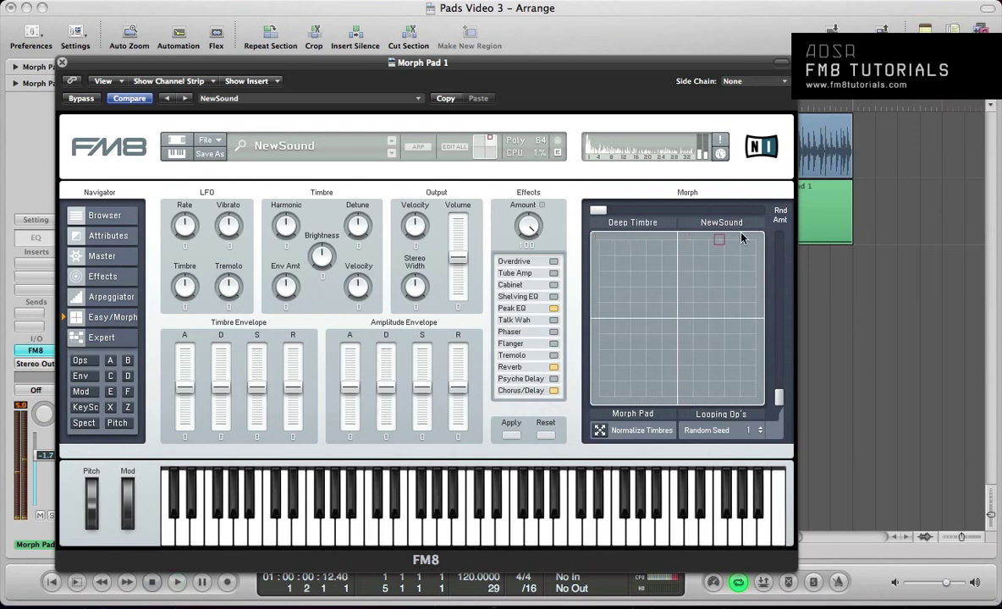
pyautogui.write('Harmonic Pad')
pyautogui.press('Return')
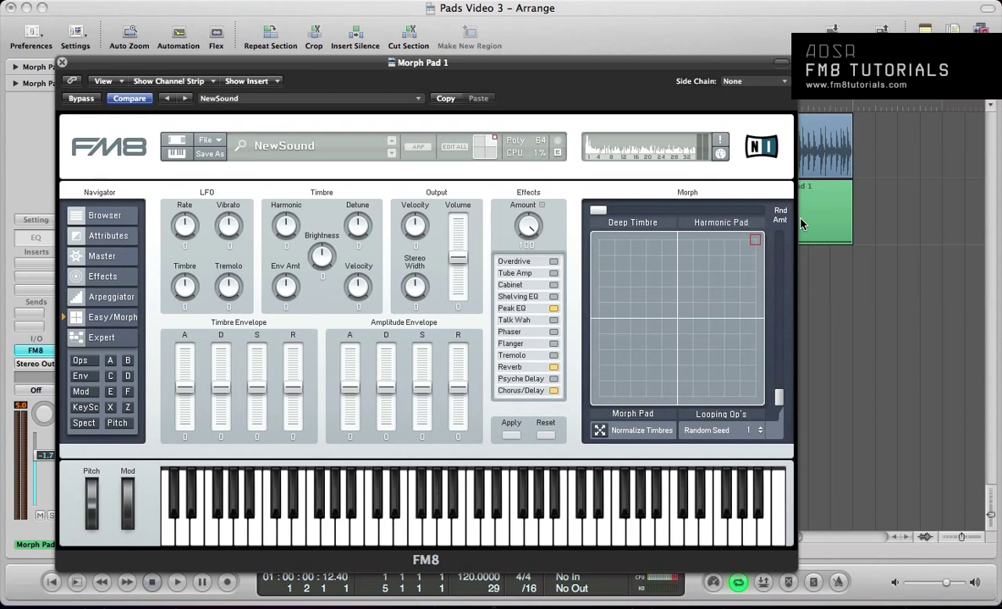
# - Play the pad while moving the morph point between the named corner timbres, finishing on Deep Timbre
pyautogui.press('space')
pyautogui.moveTo(757, 242)
pyautogui.mouseDown()
pyautogui.moveTo(734, 395)
pyautogui.moveTo(598, 396)
pyautogui.mouseUp()
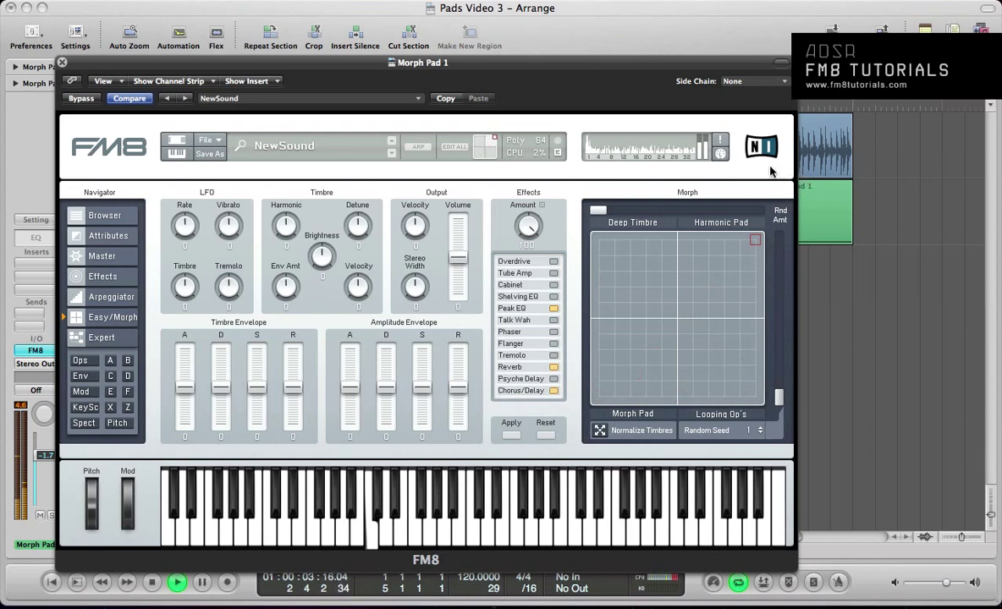
pyautogui.press('space')
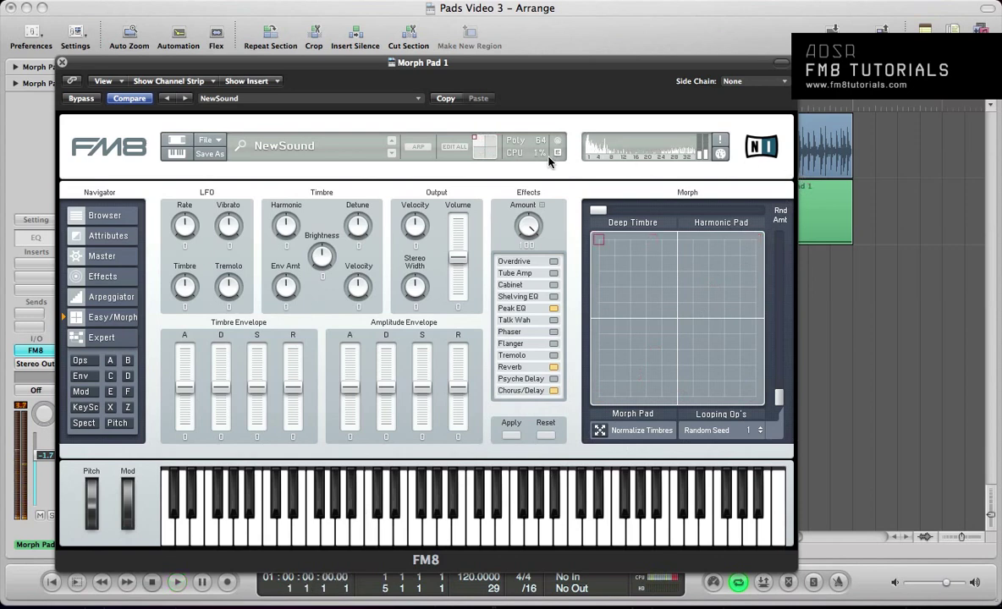